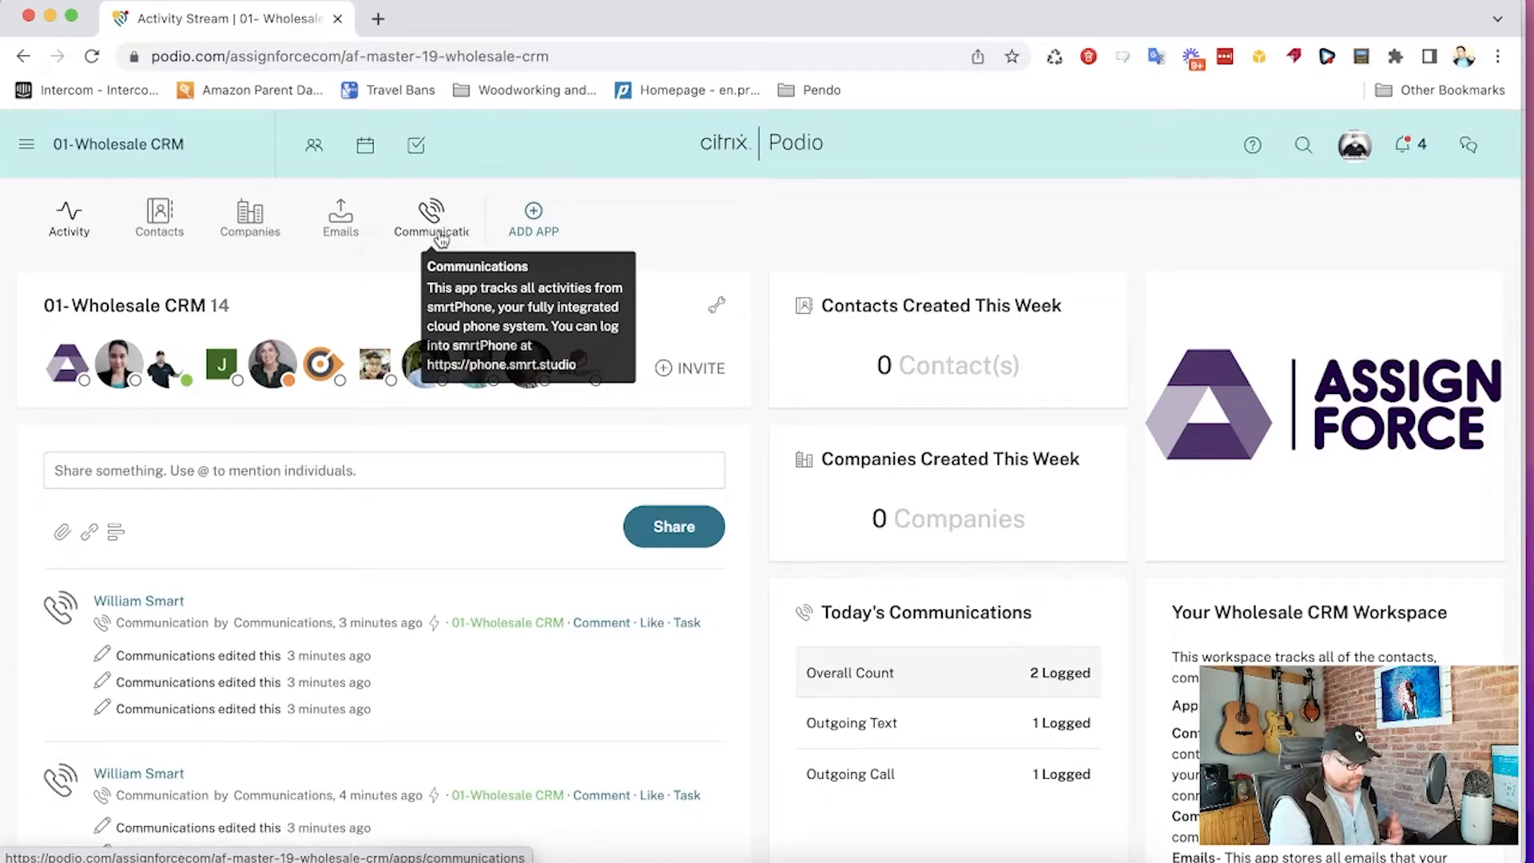
- In the Communications app, show all items and filter them to those created in the current week
click(439, 234)
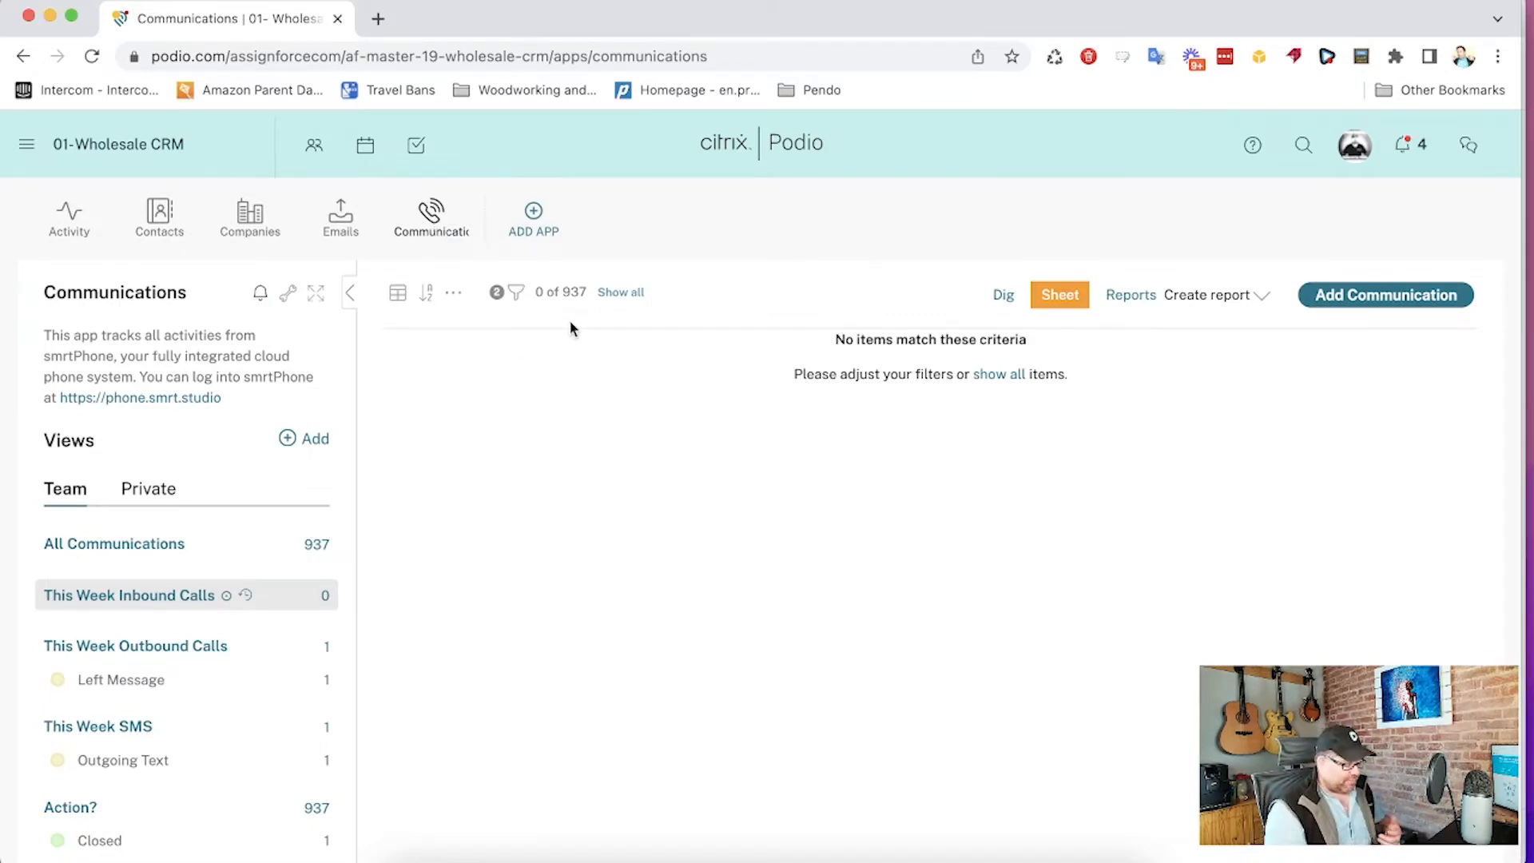
click(622, 292)
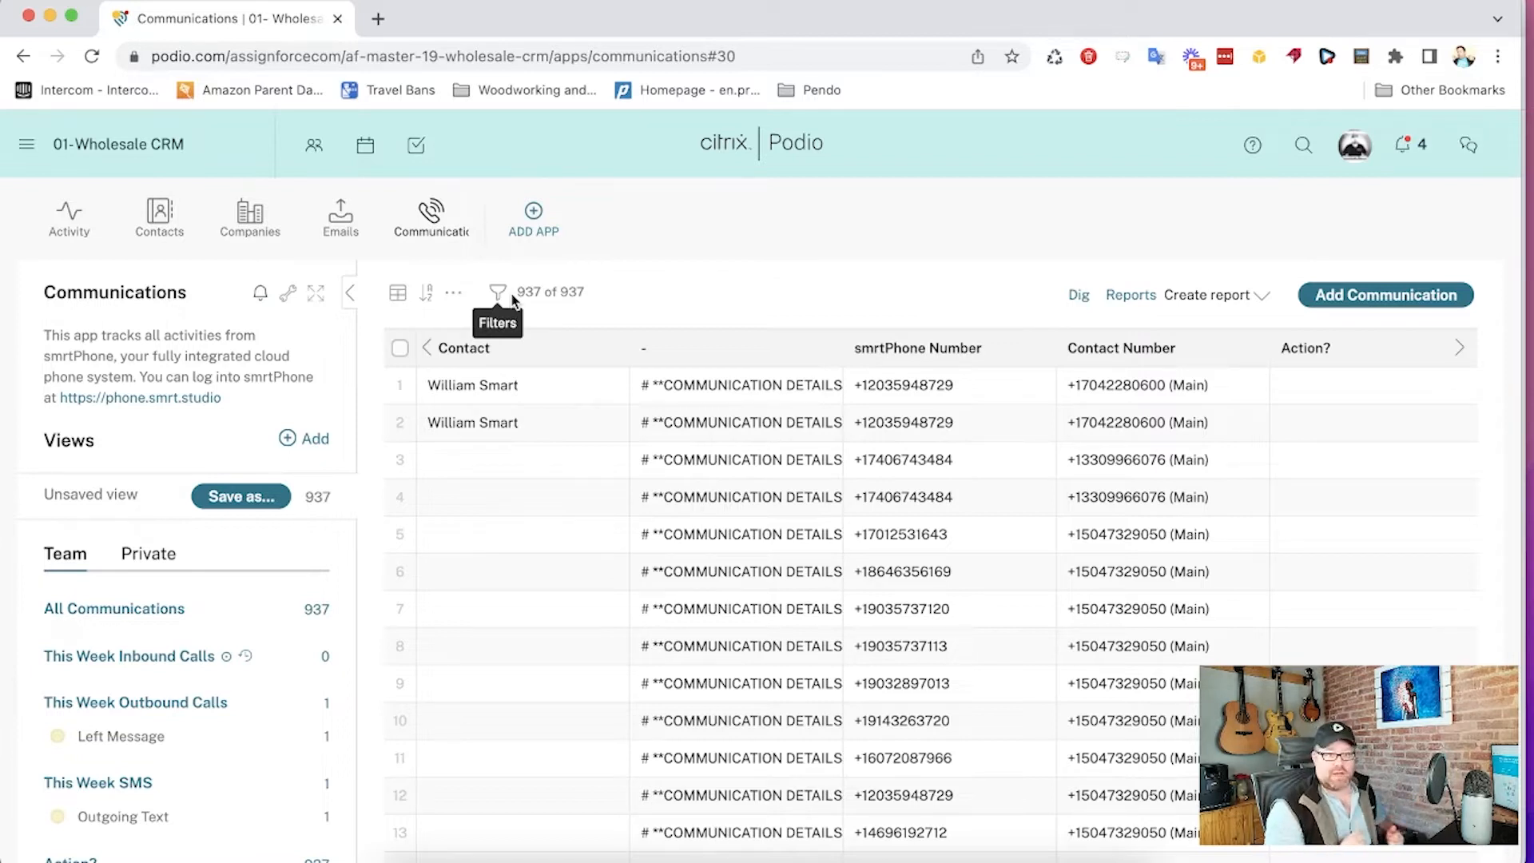
click(512, 300)
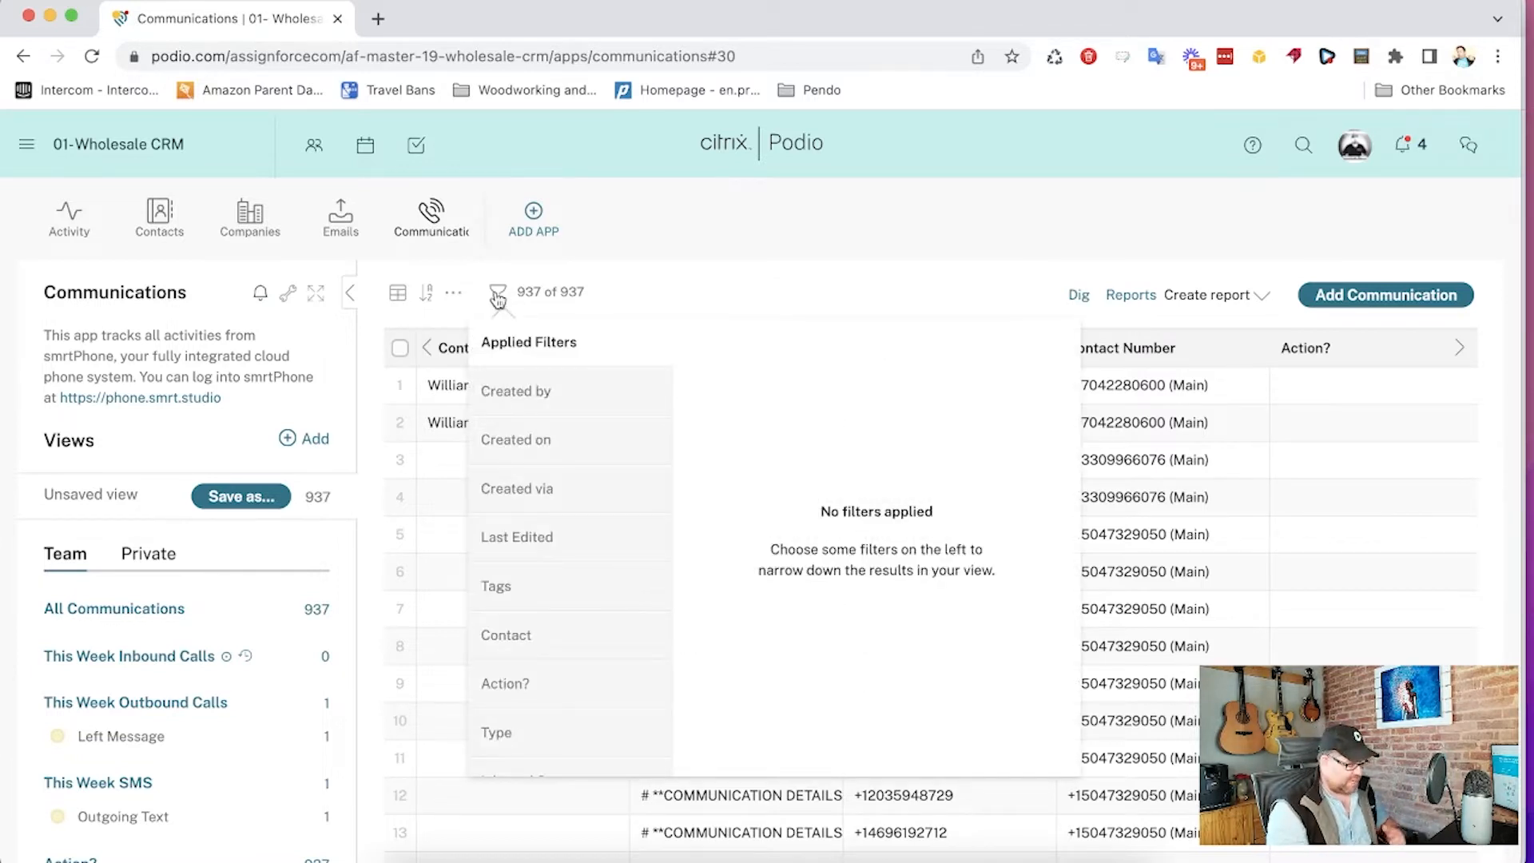
scroll(509, 467, down, 1)
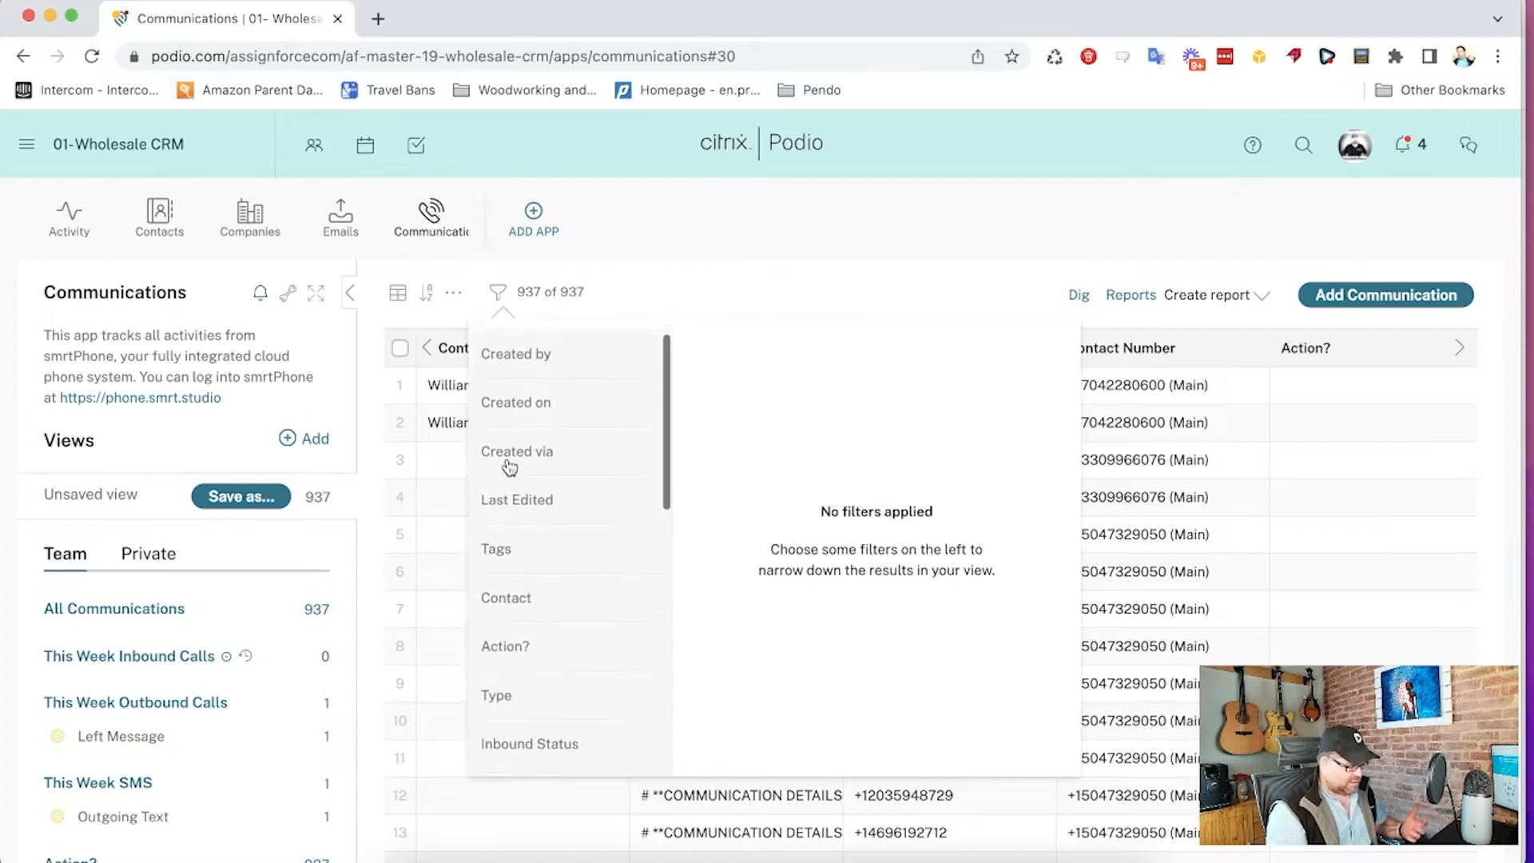
click(514, 412)
scroll(719, 519, down, 3)
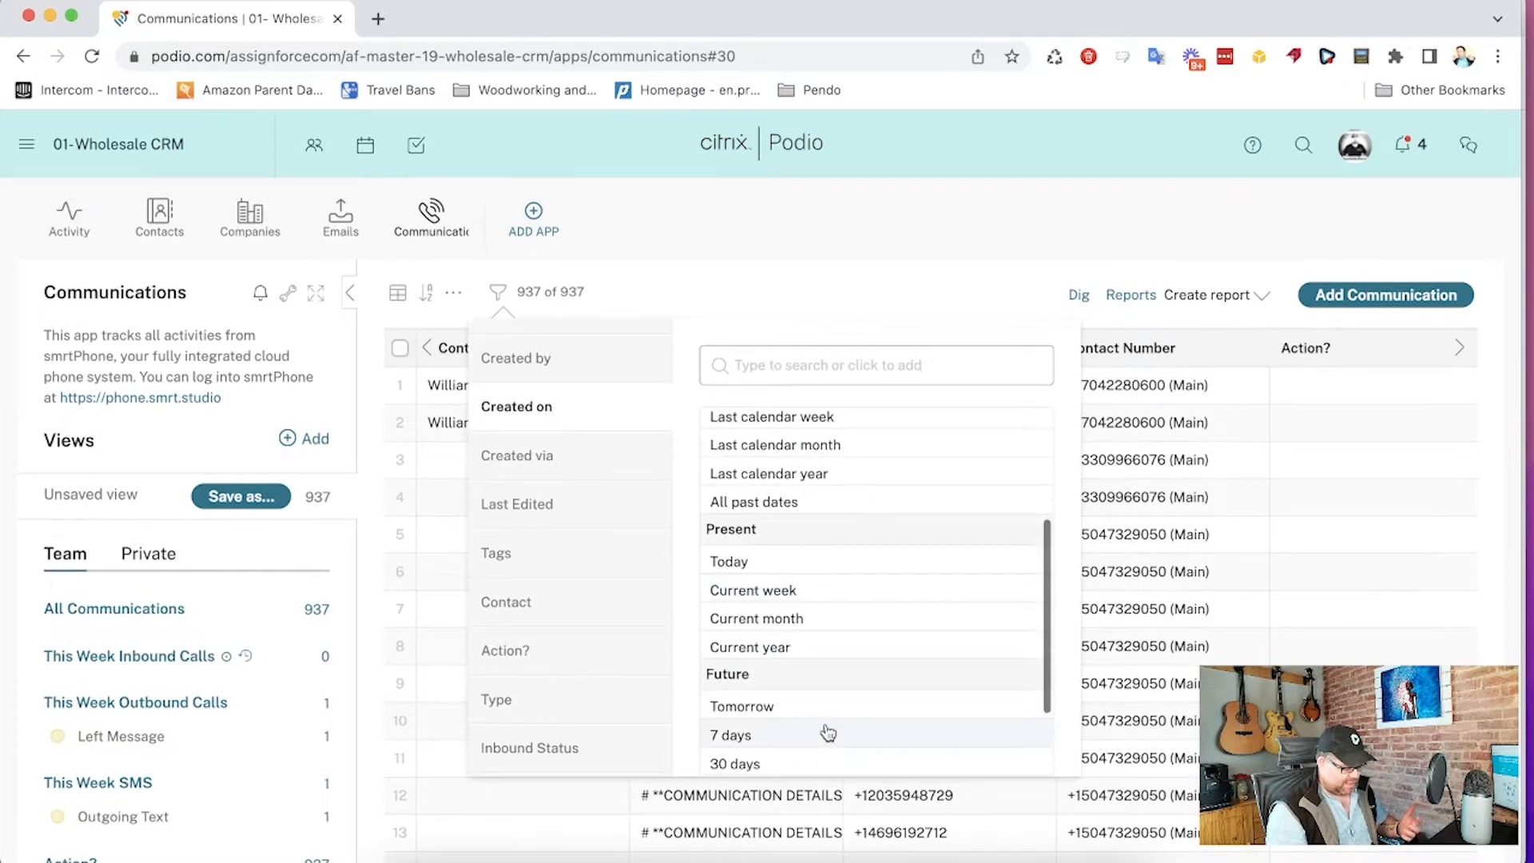
click(794, 589)
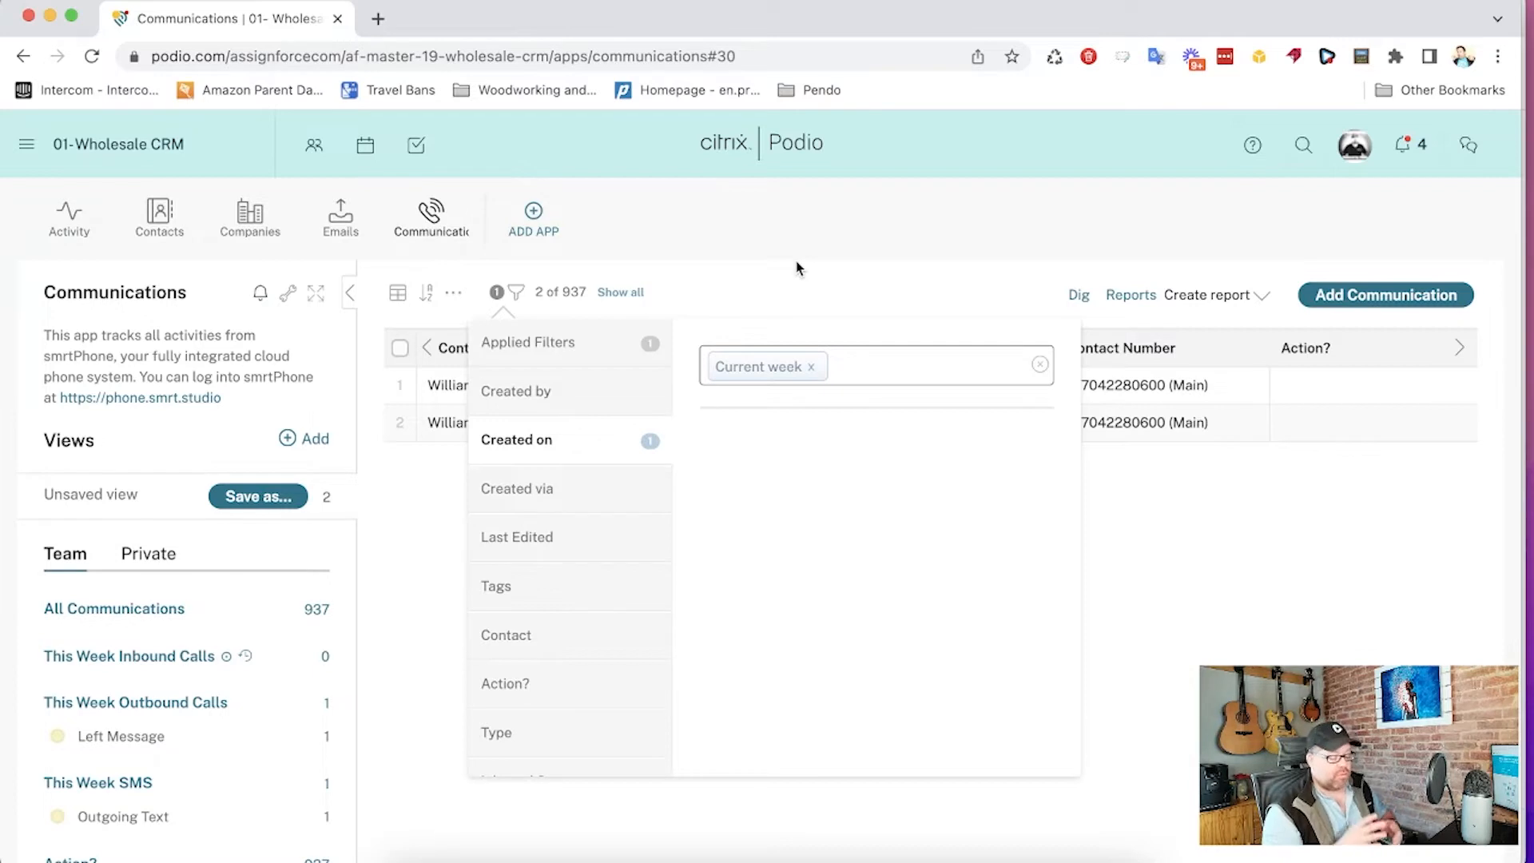
click(783, 204)
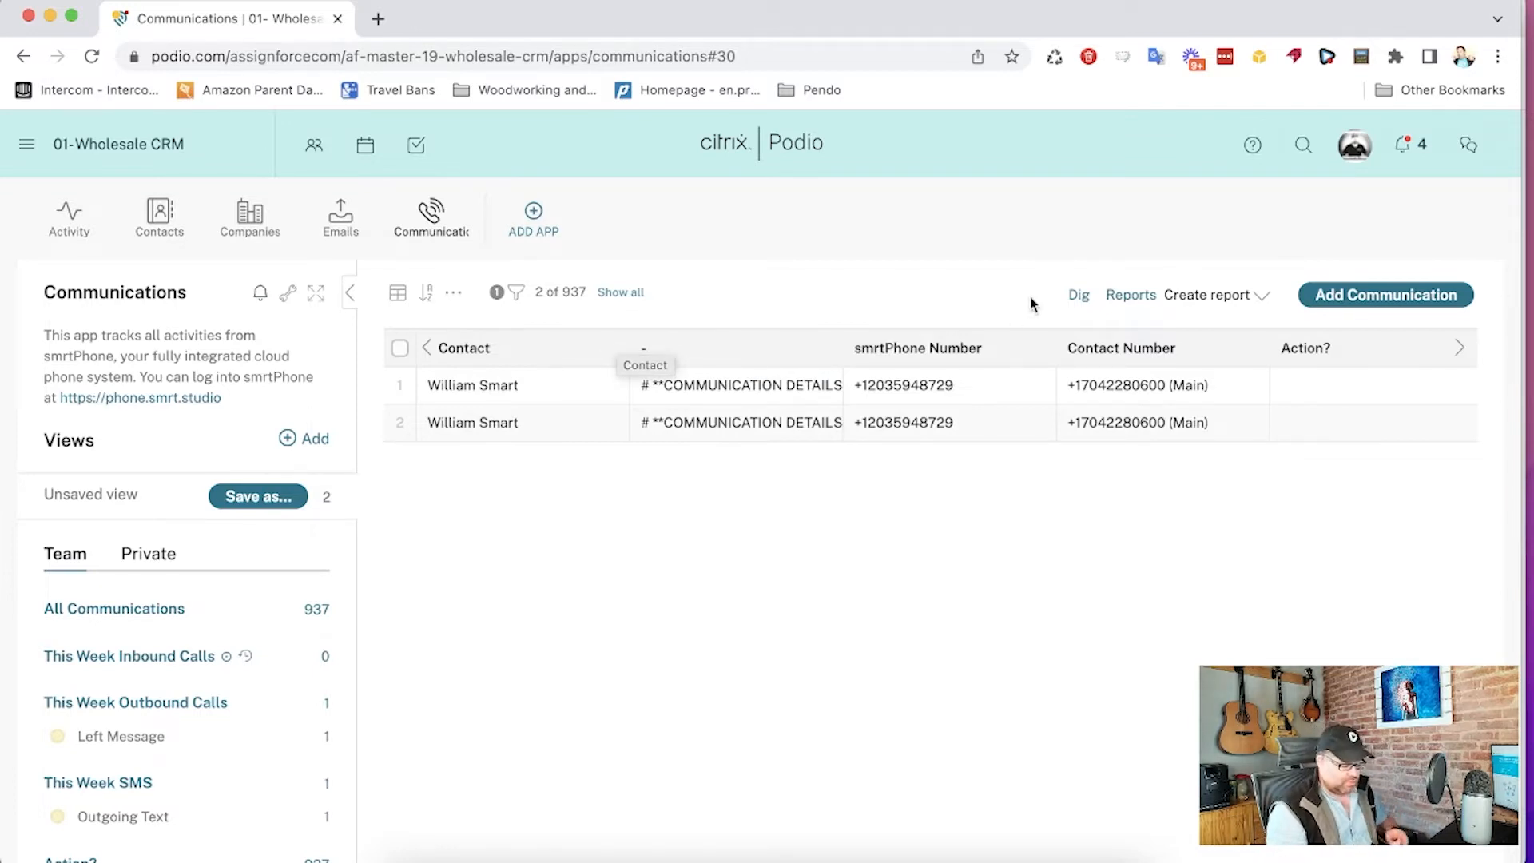
- Start creating a report, trying Calculate with the sum of Duration before reverting to Count
click(1208, 300)
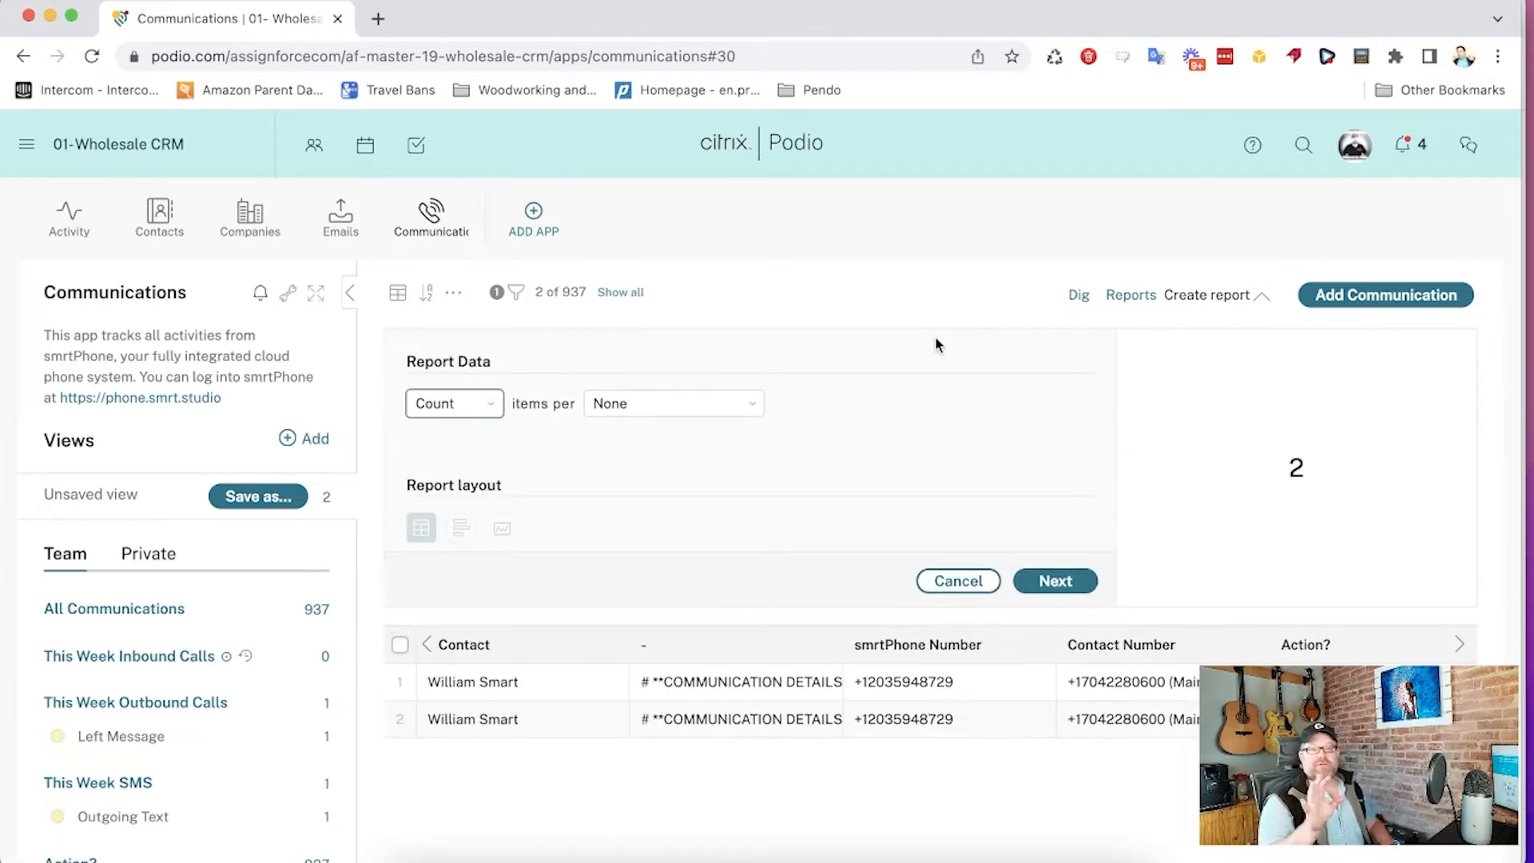
click(480, 404)
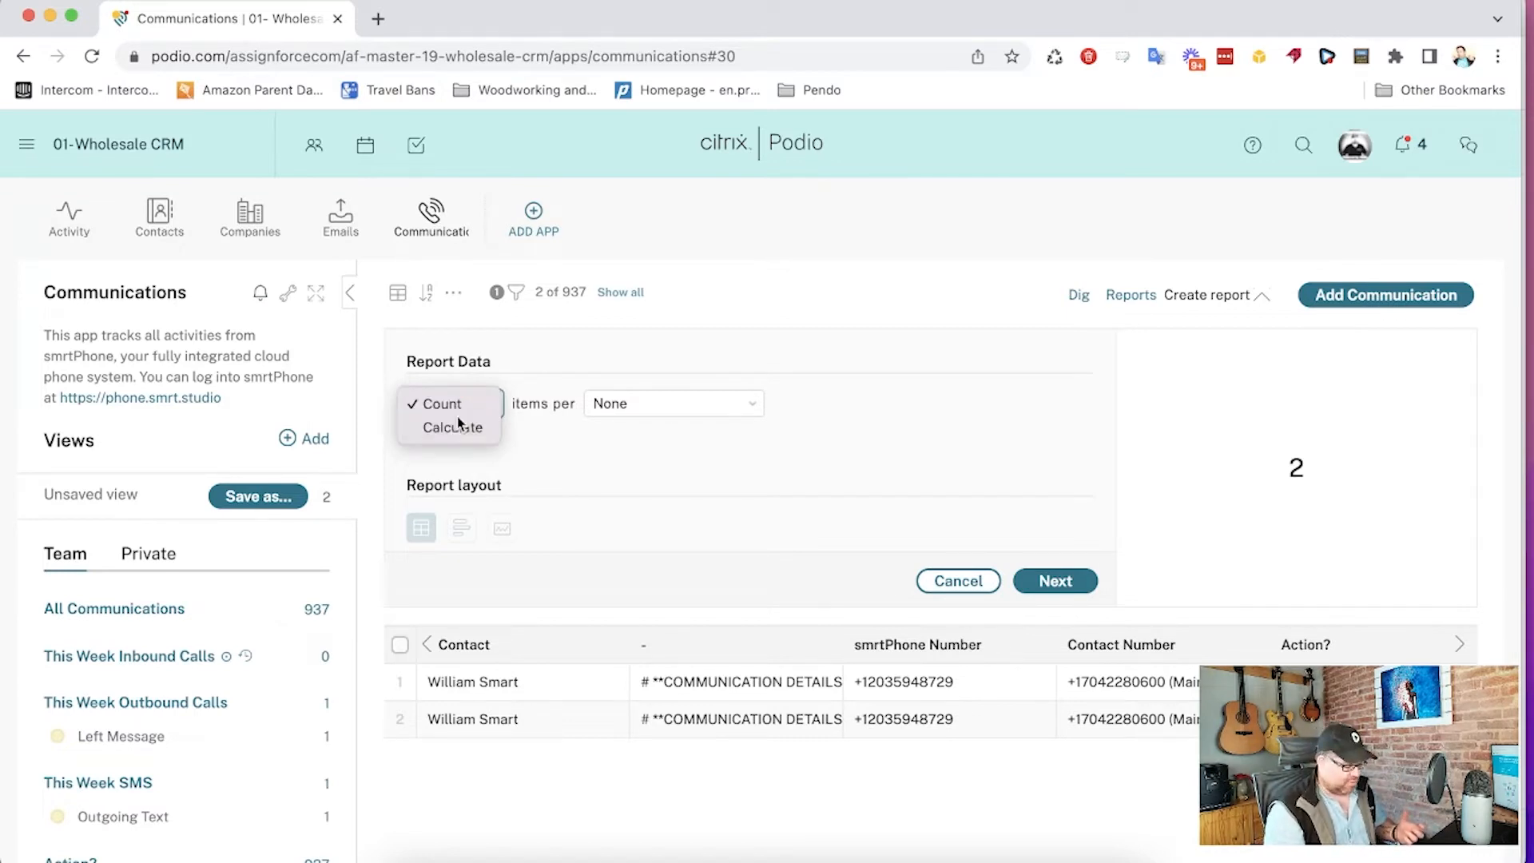
click(458, 425)
click(562, 440)
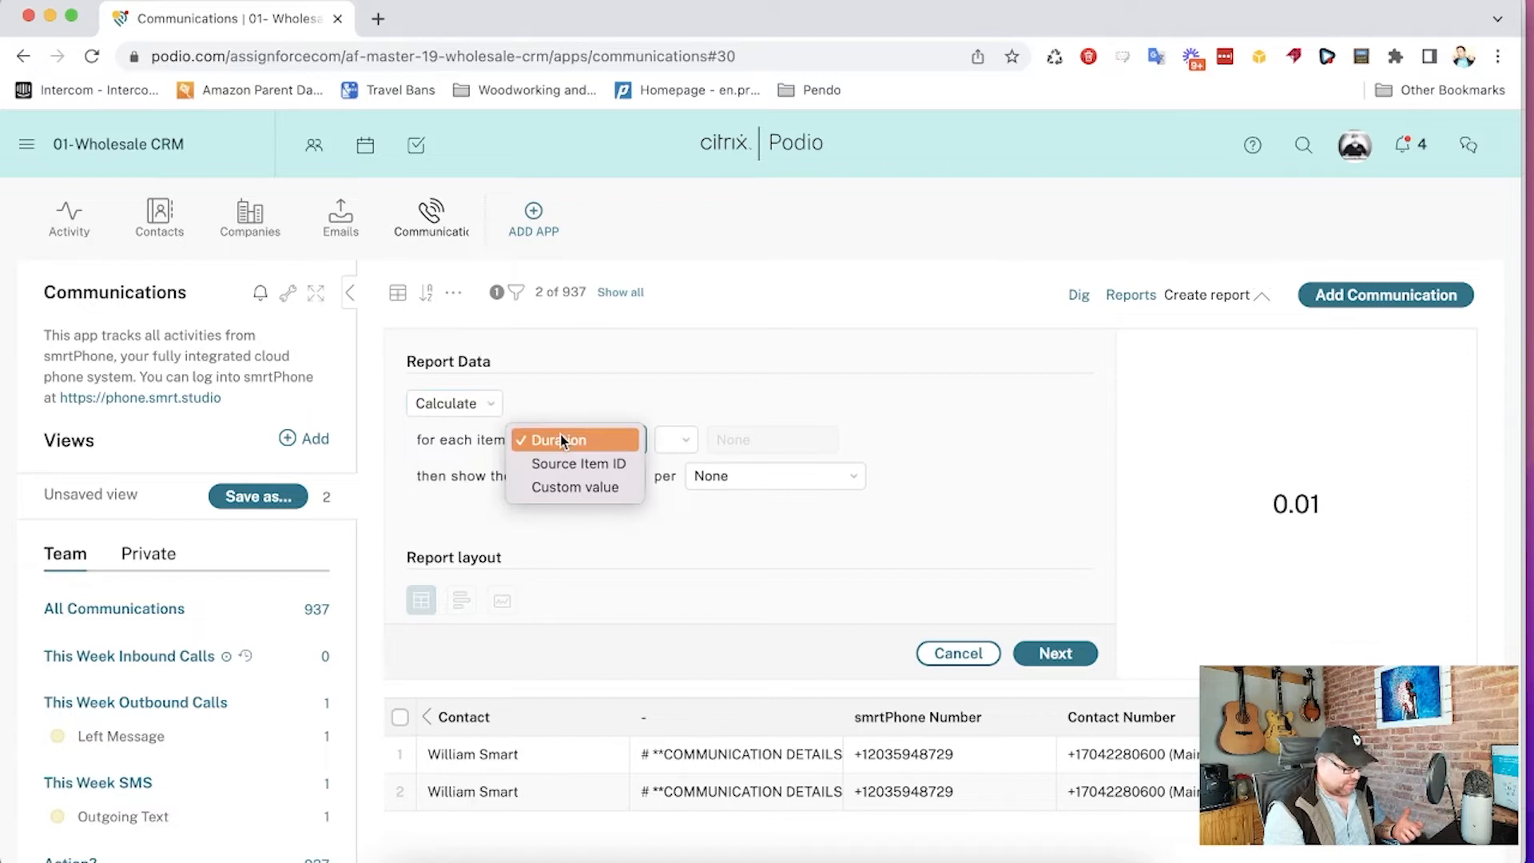
click(583, 408)
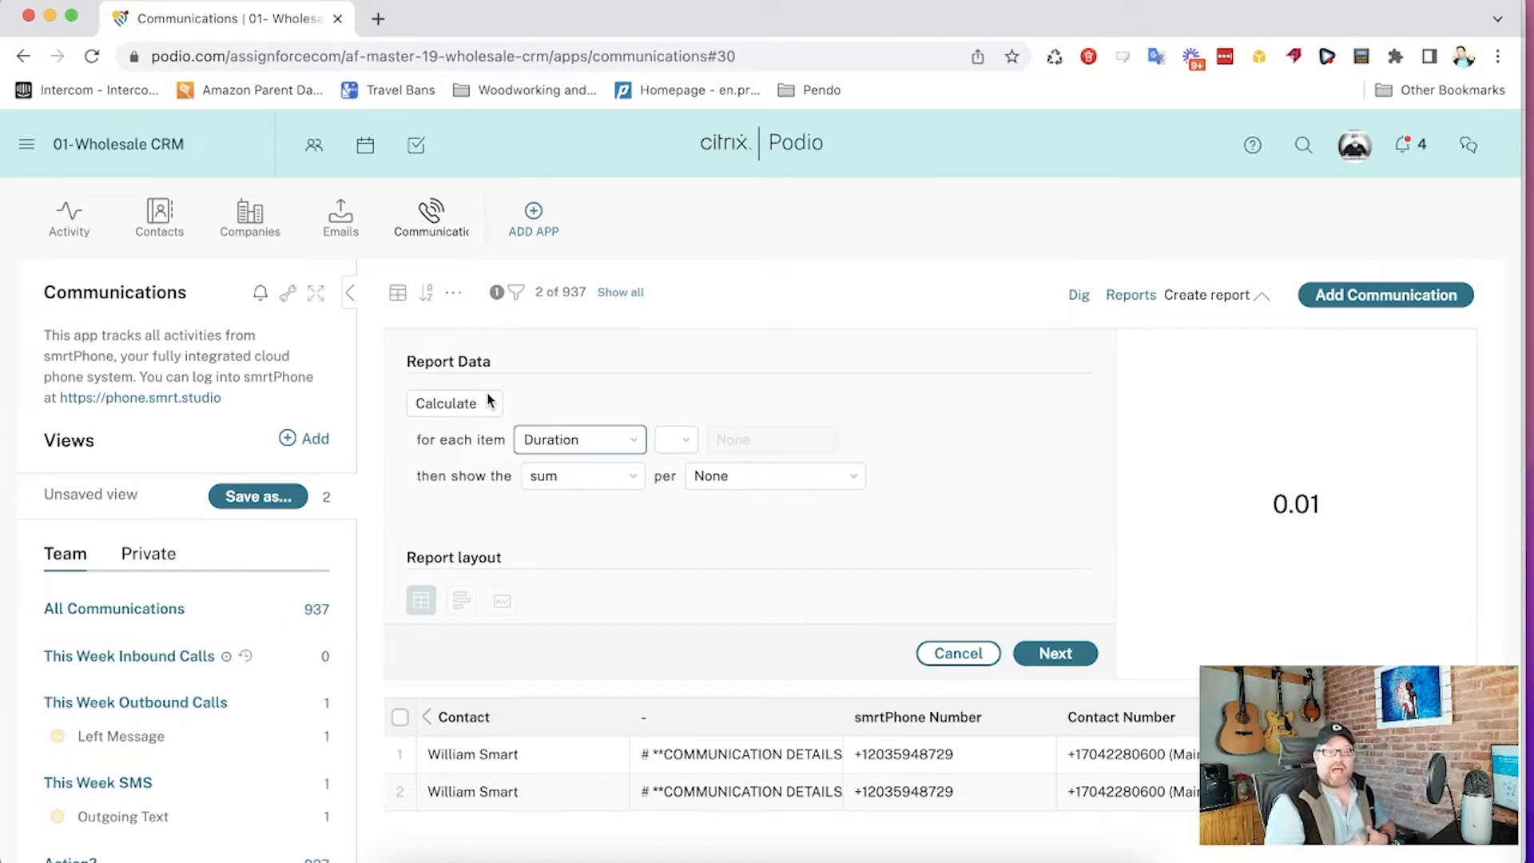
click(489, 401)
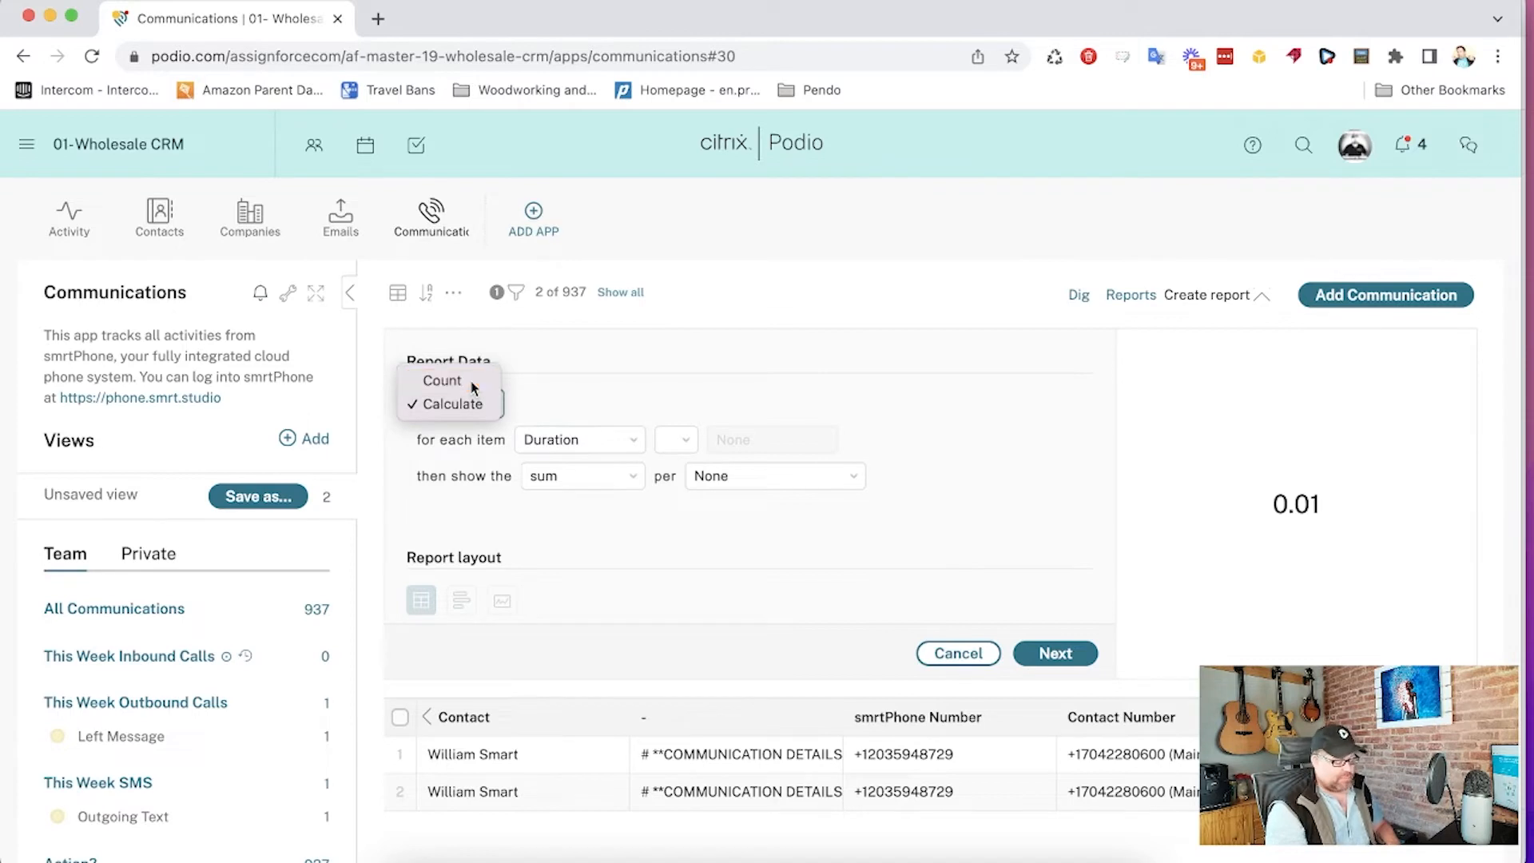
click(473, 384)
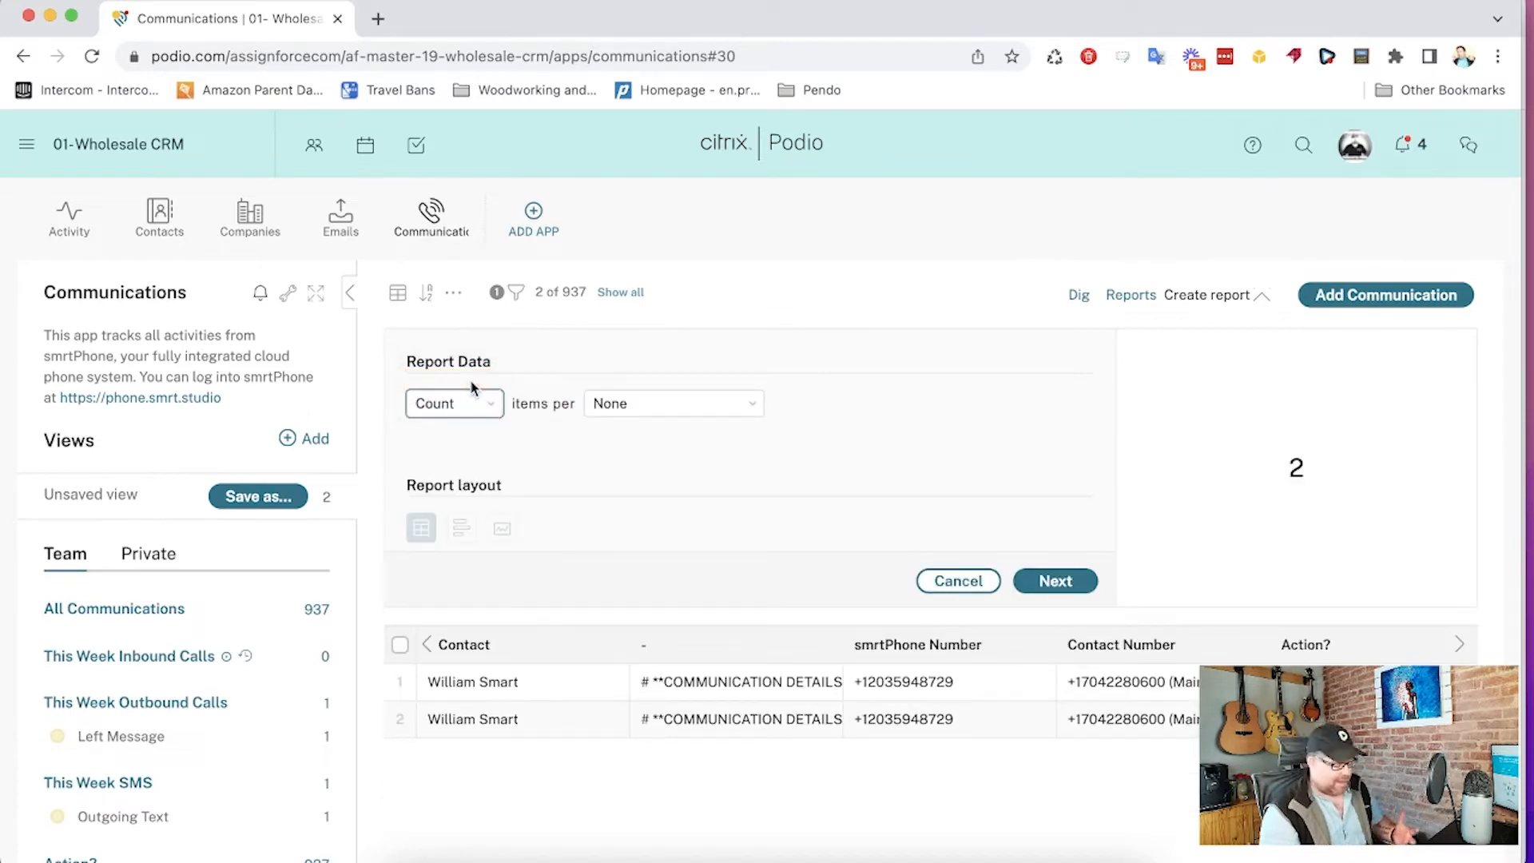
- Set the report to count items per Call Owner
click(639, 408)
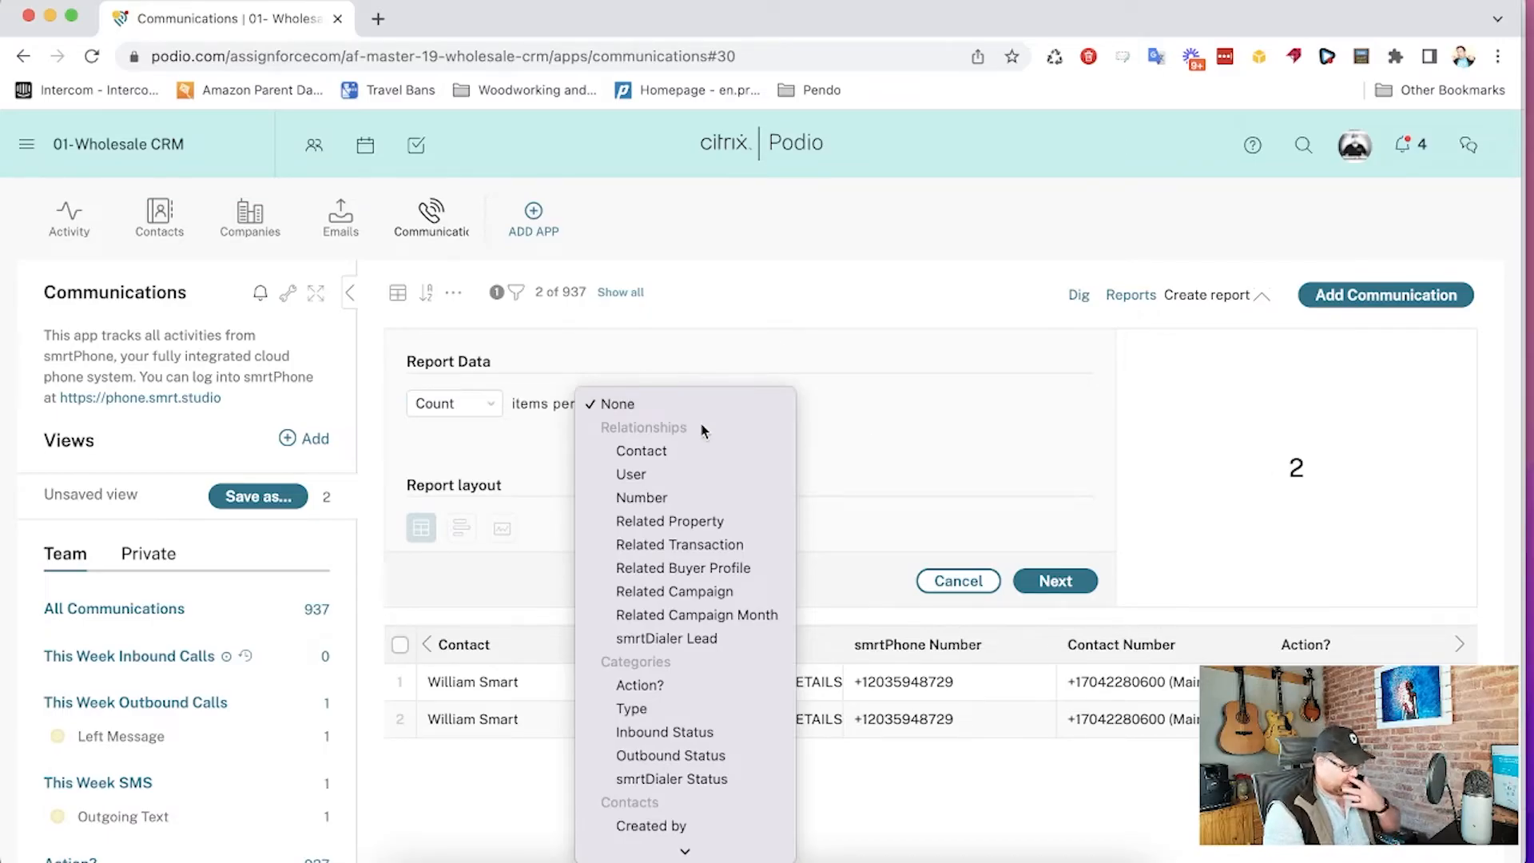
scroll(673, 520, down, 5)
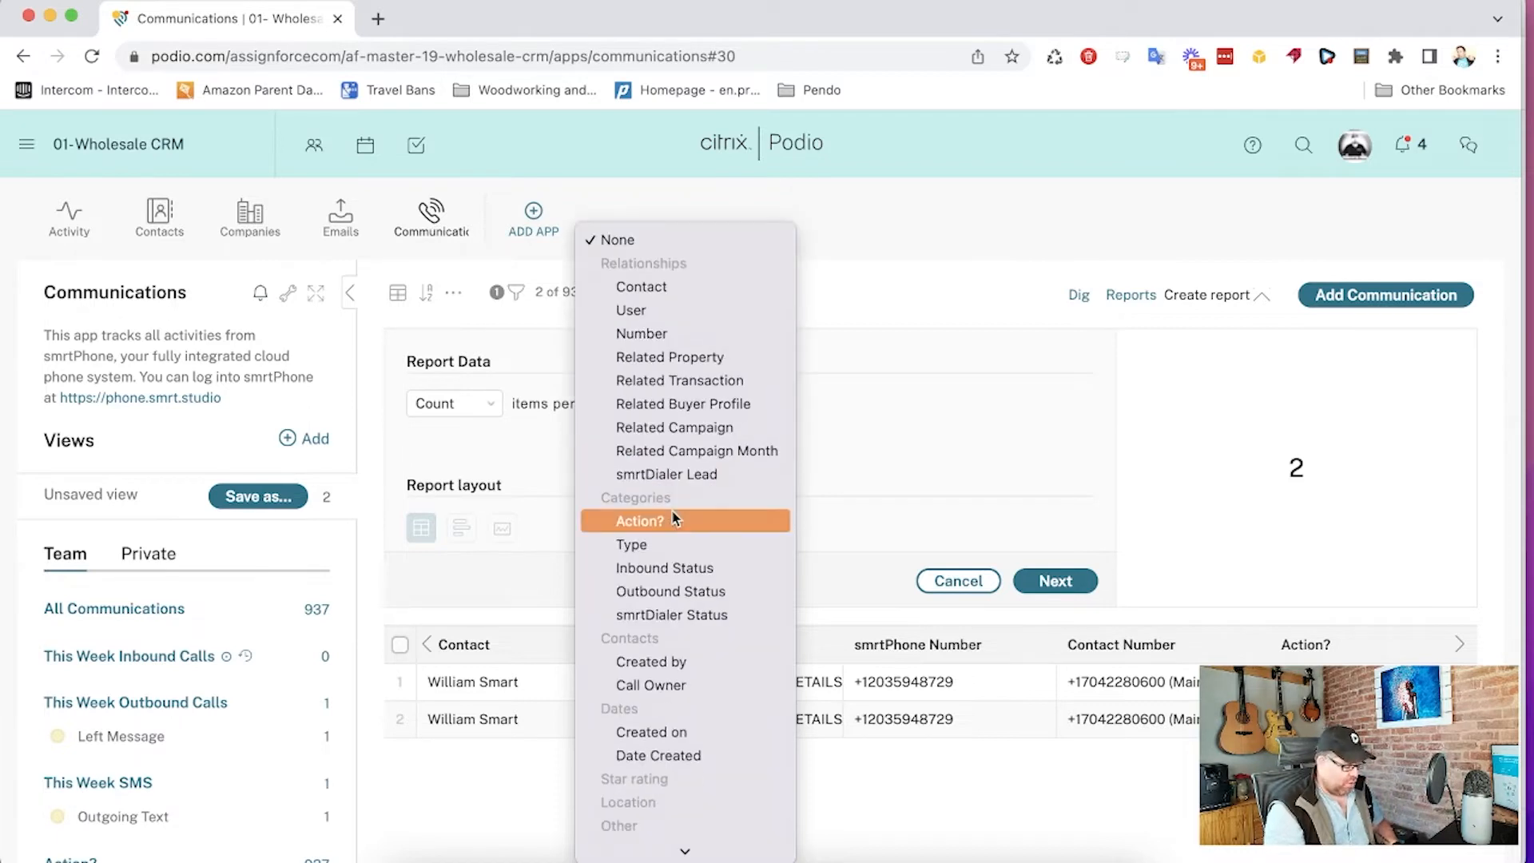
click(659, 689)
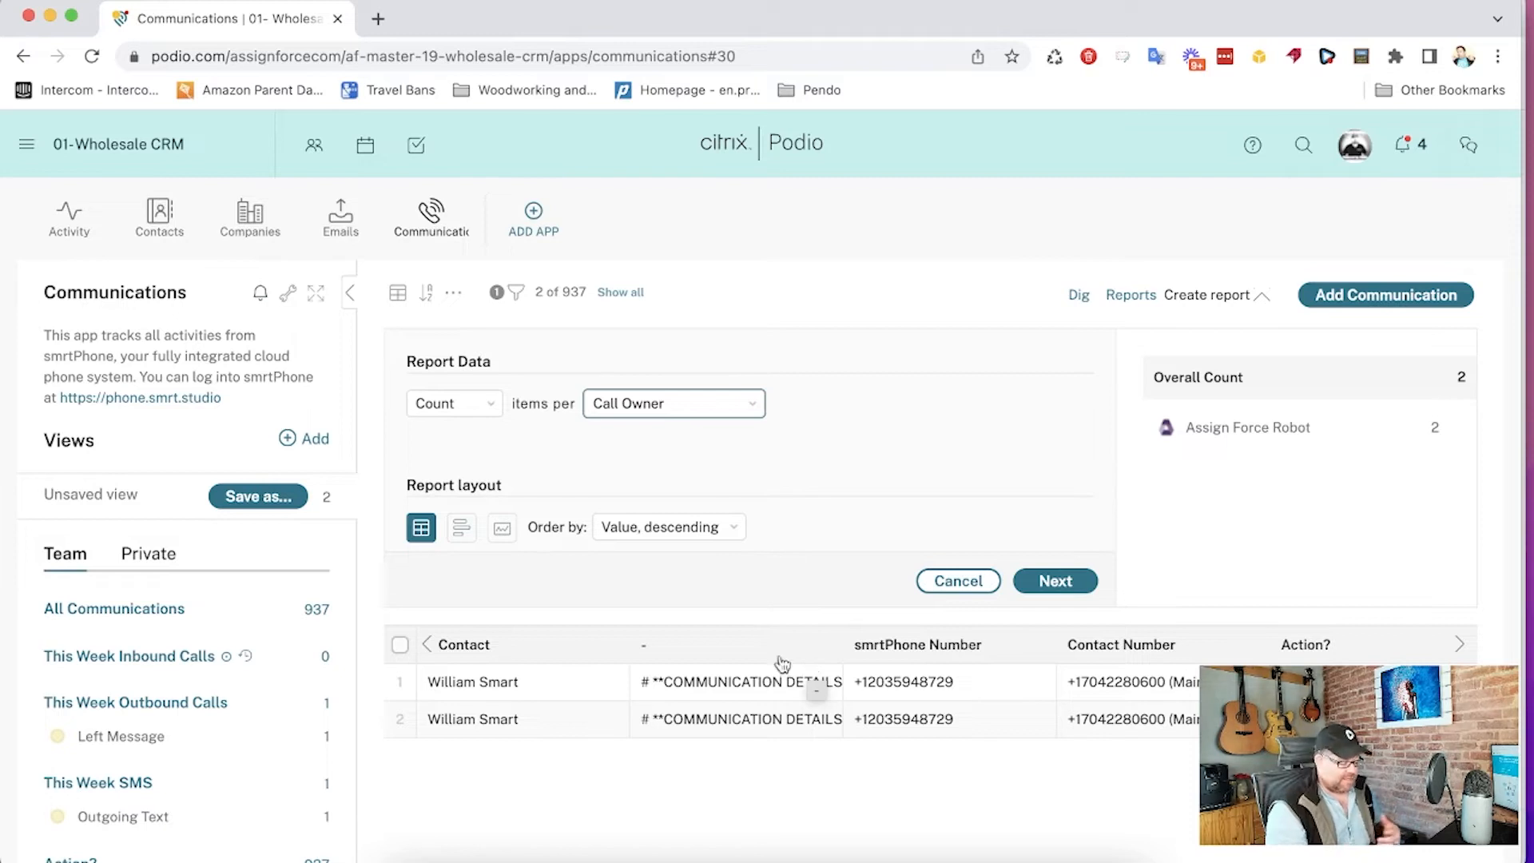
click(600, 399)
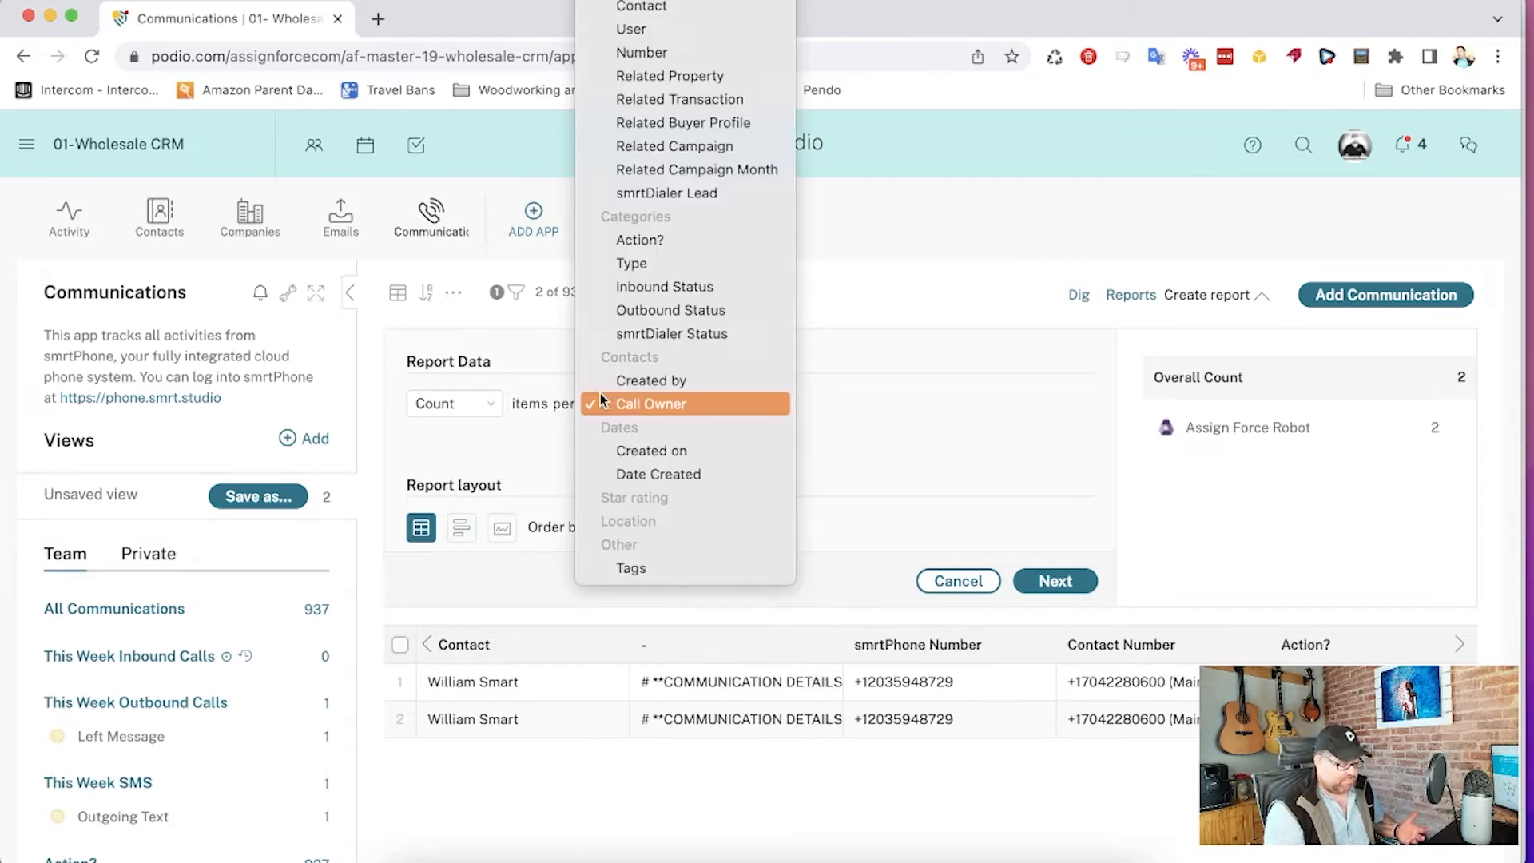
scroll(634, 364, up, 1)
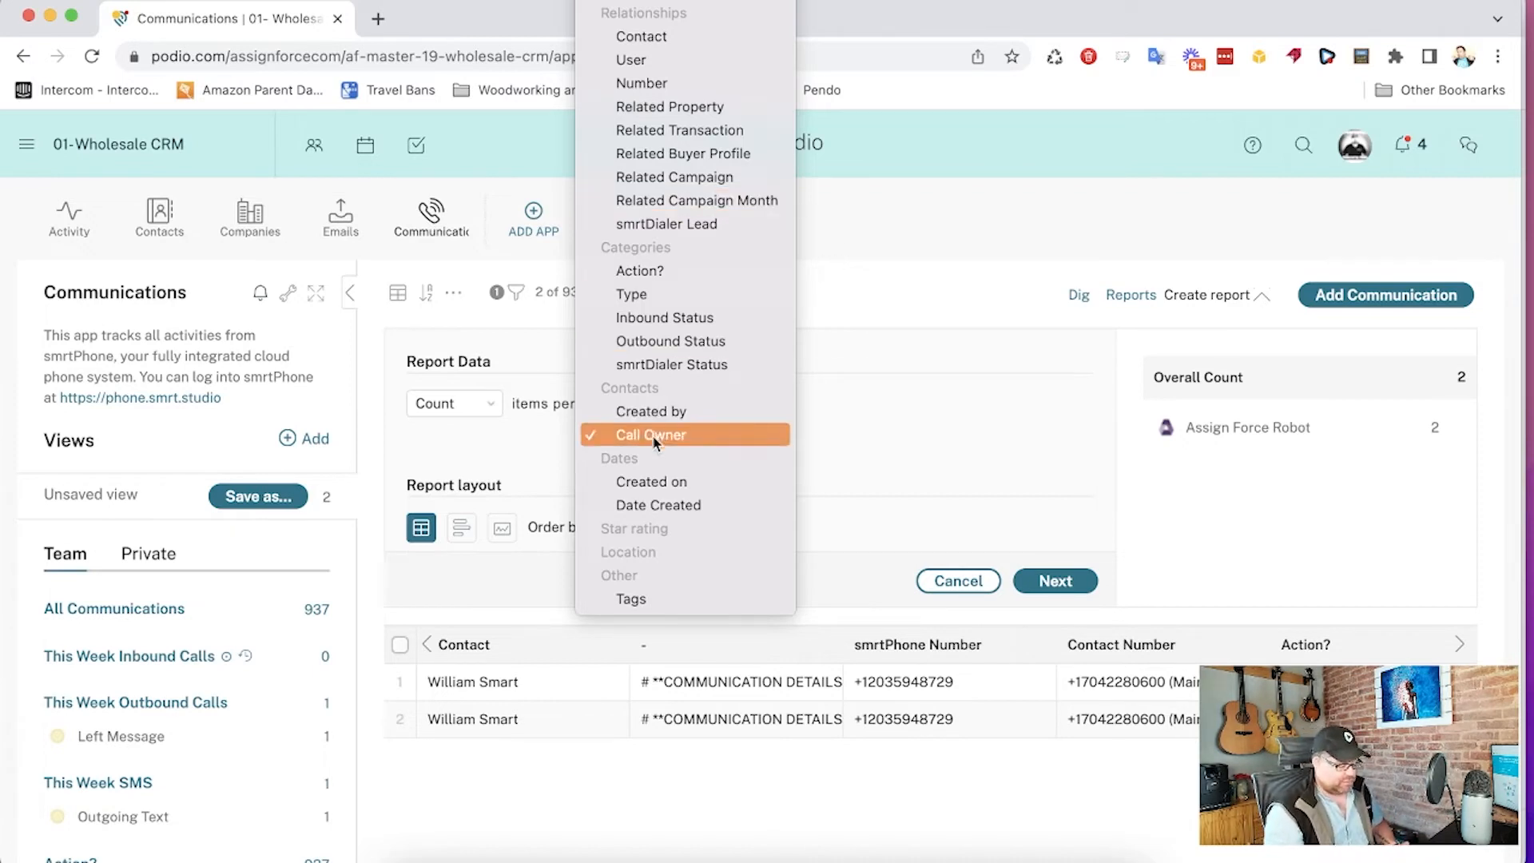
click(944, 283)
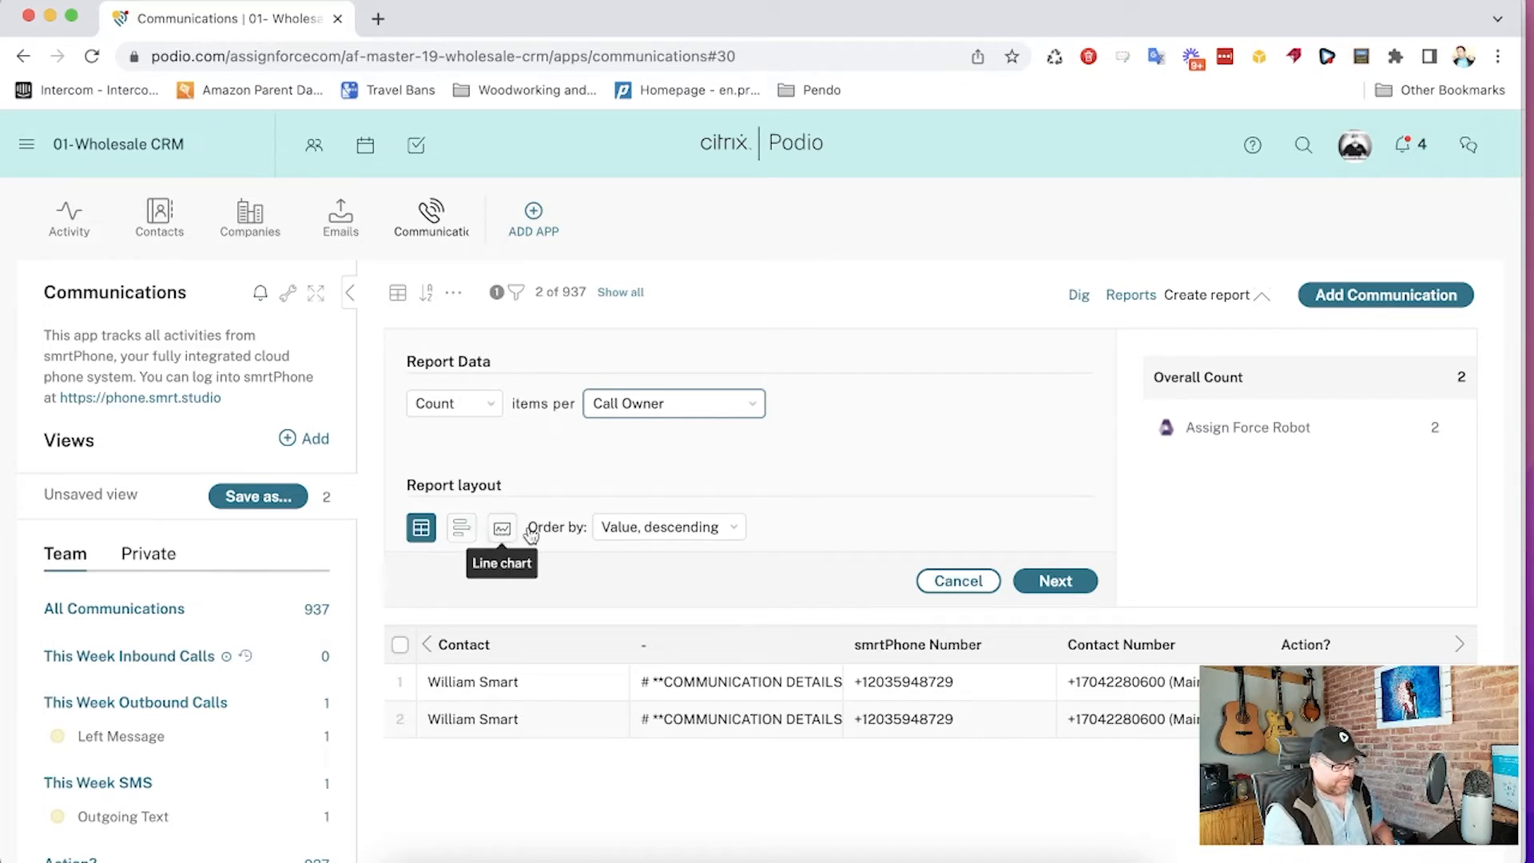
- Keep the order as Value, descending, continue, and title the report This week calls by agent
click(637, 527)
click(653, 490)
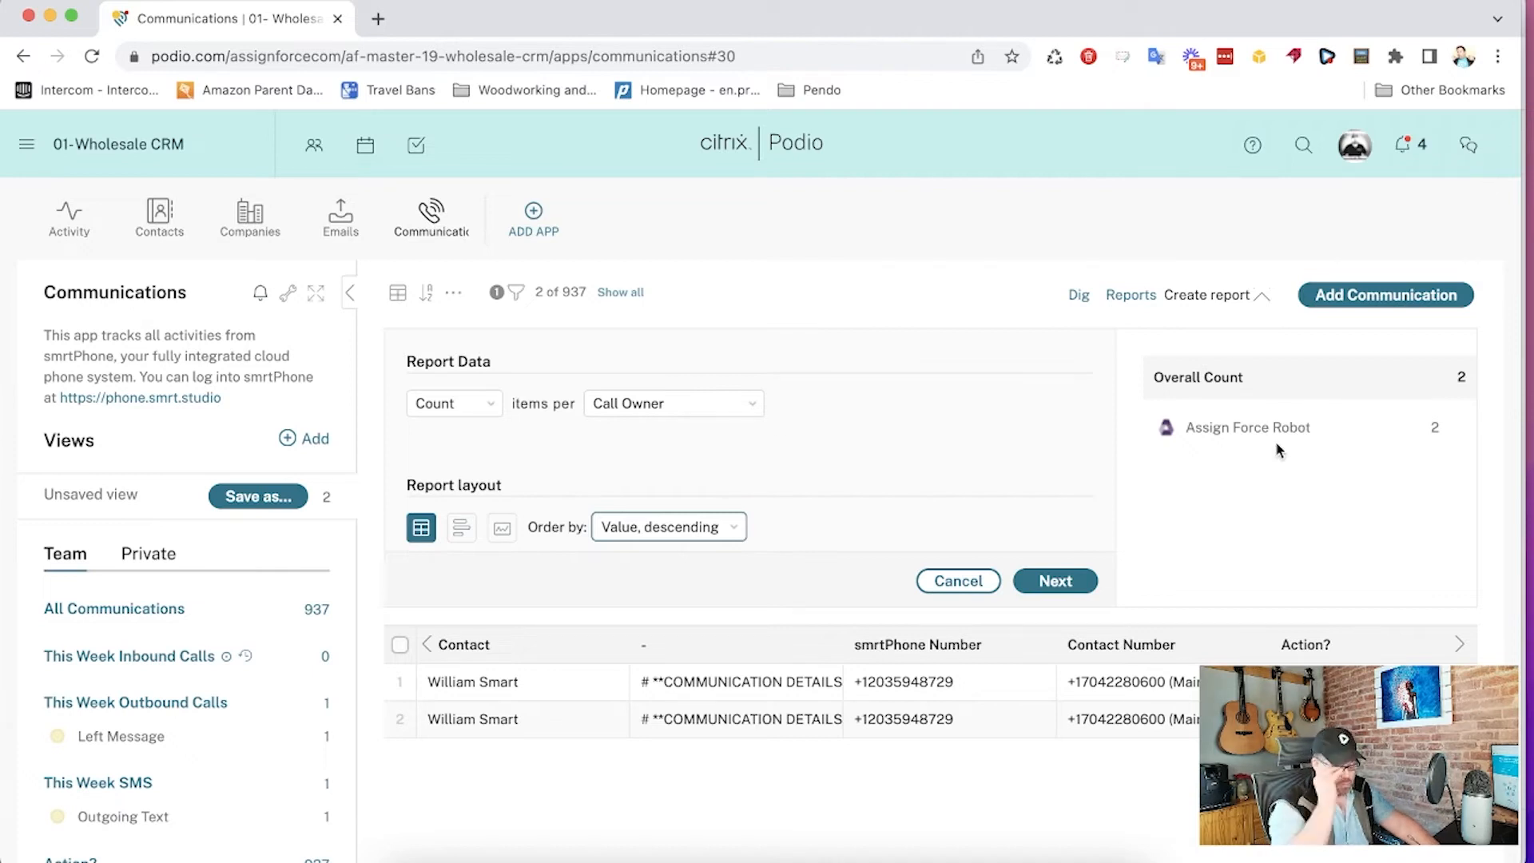
click(1077, 583)
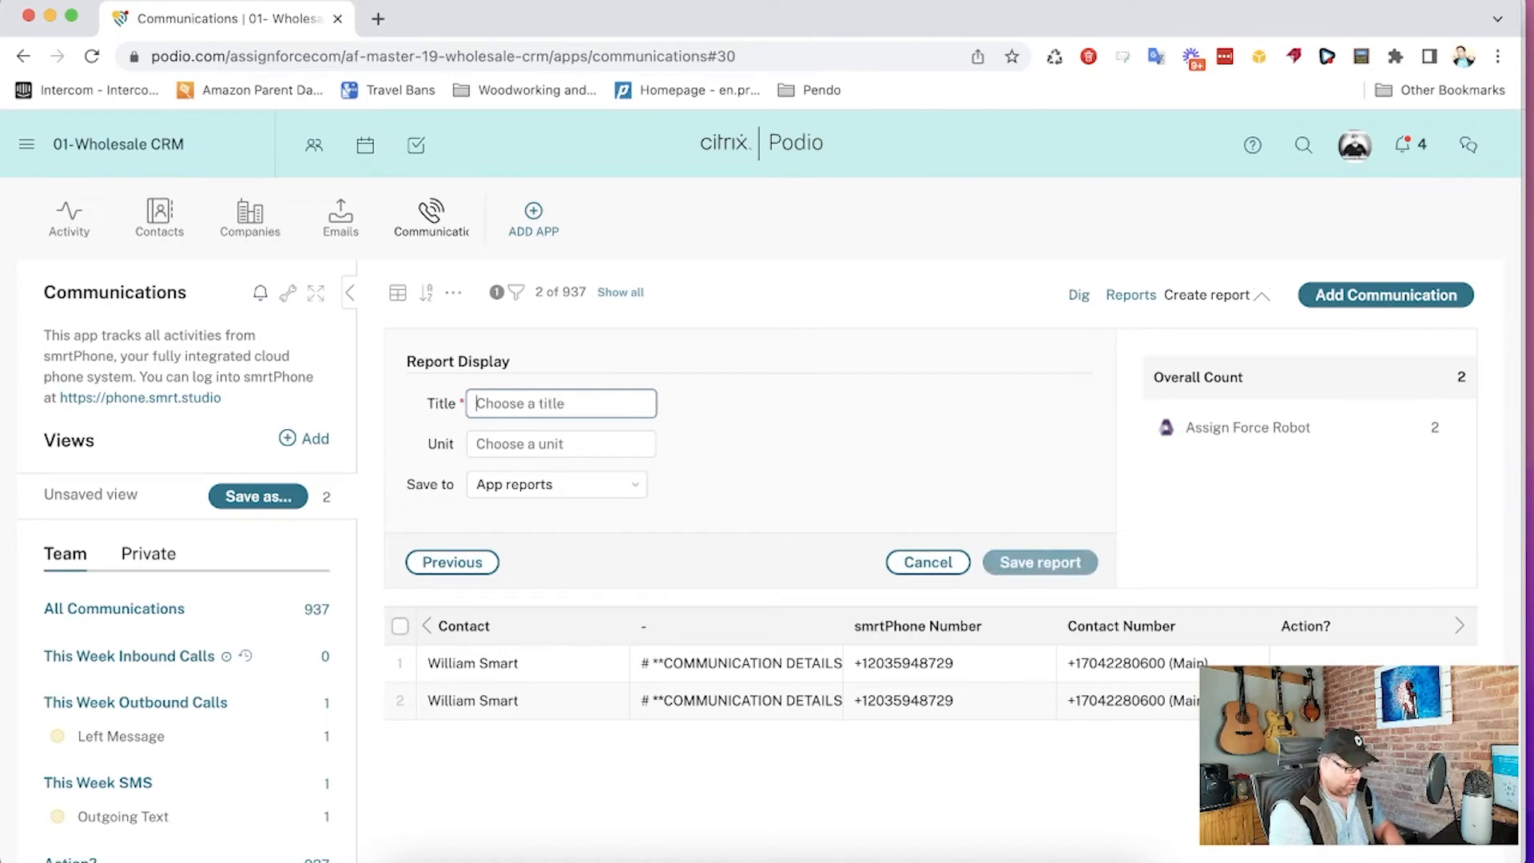
text(Calls)
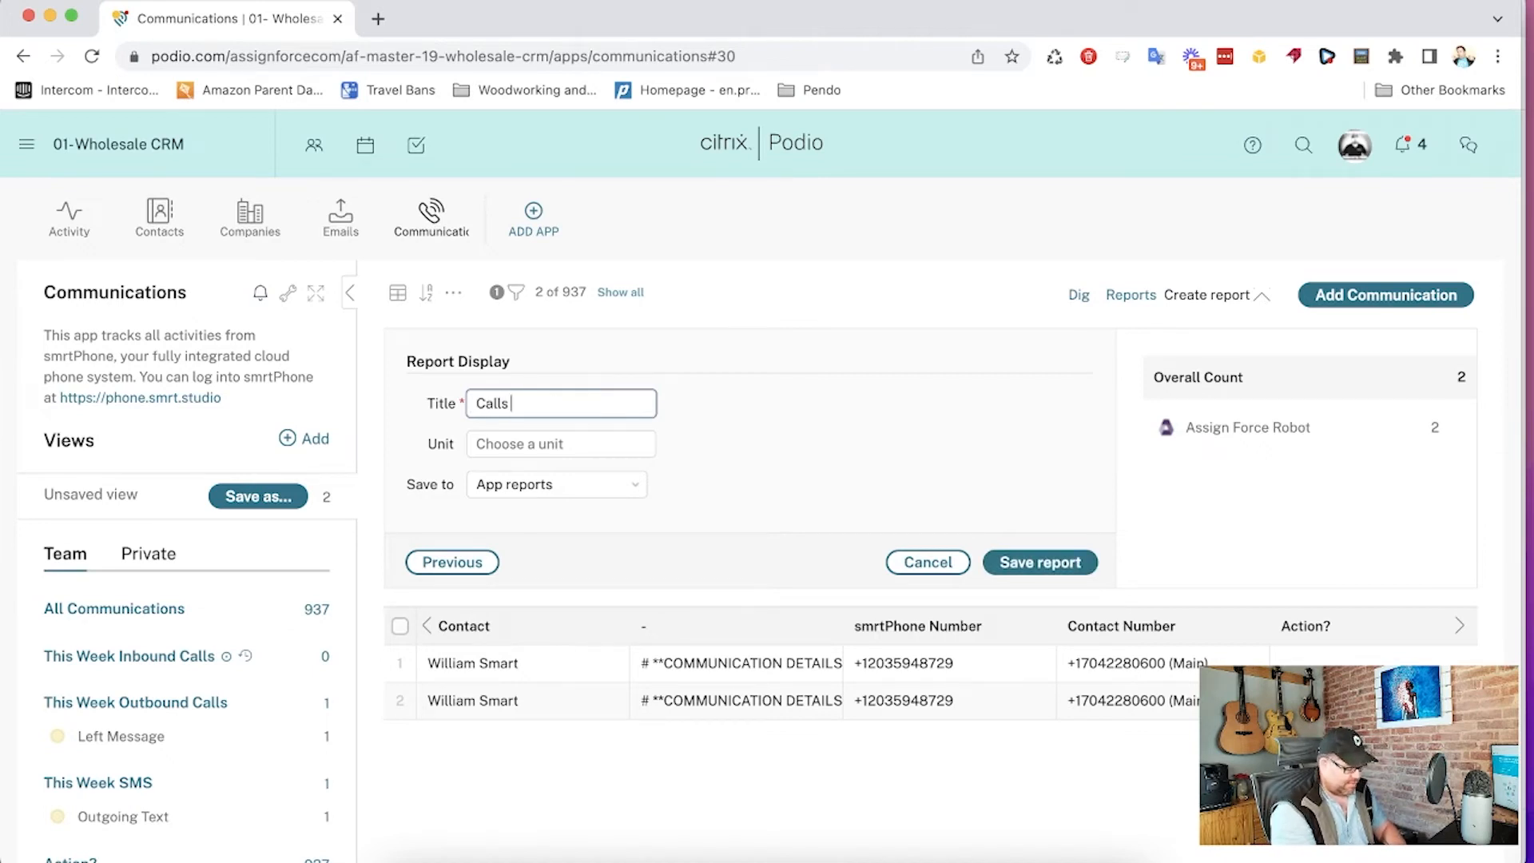
key(super+a)
text(This )
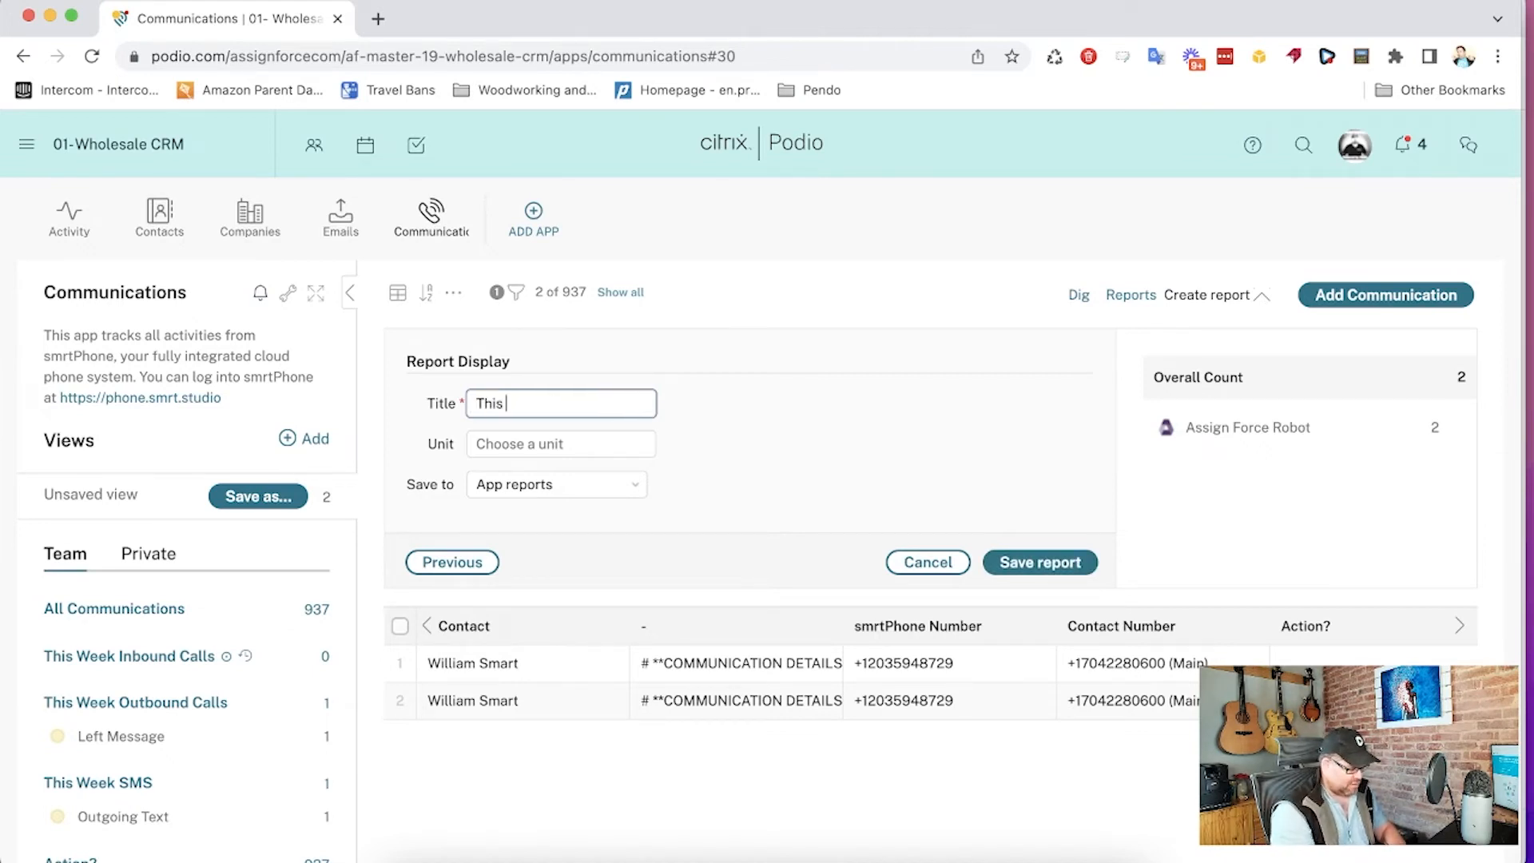
text(week calls by)
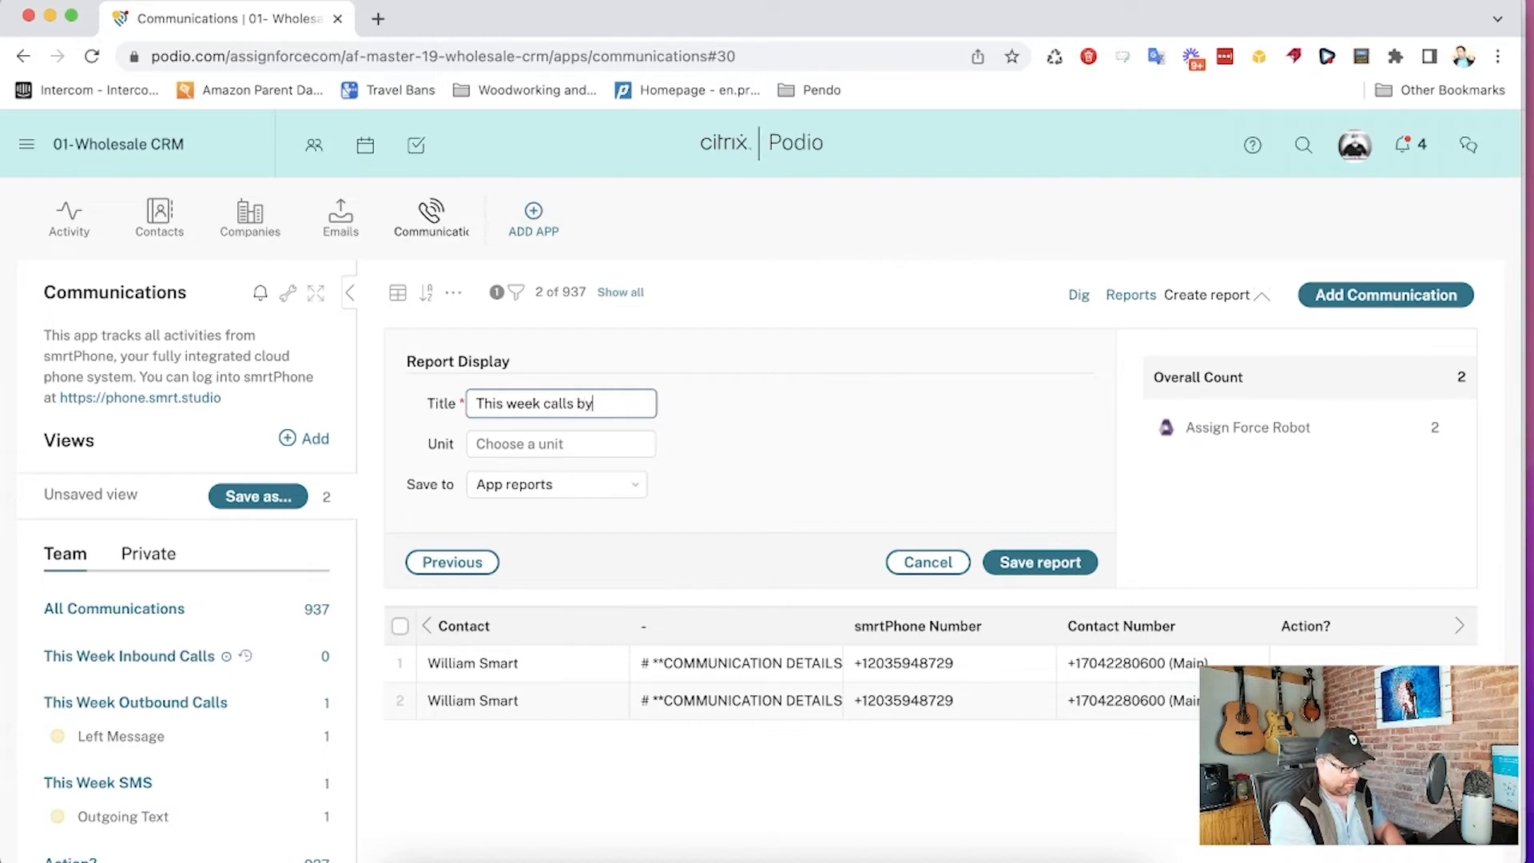
text( agent)
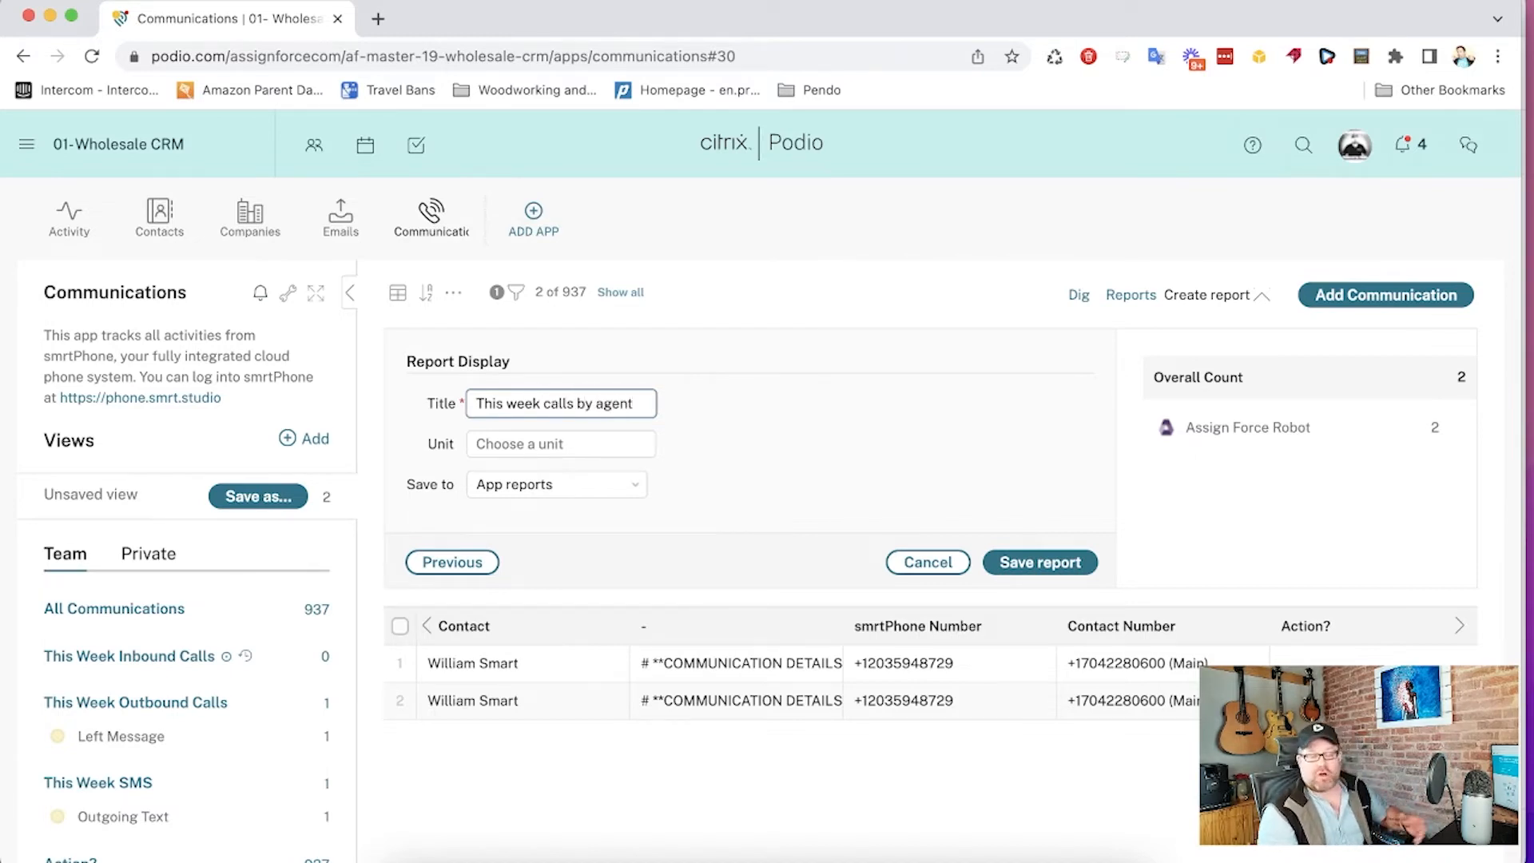
key(Tab)
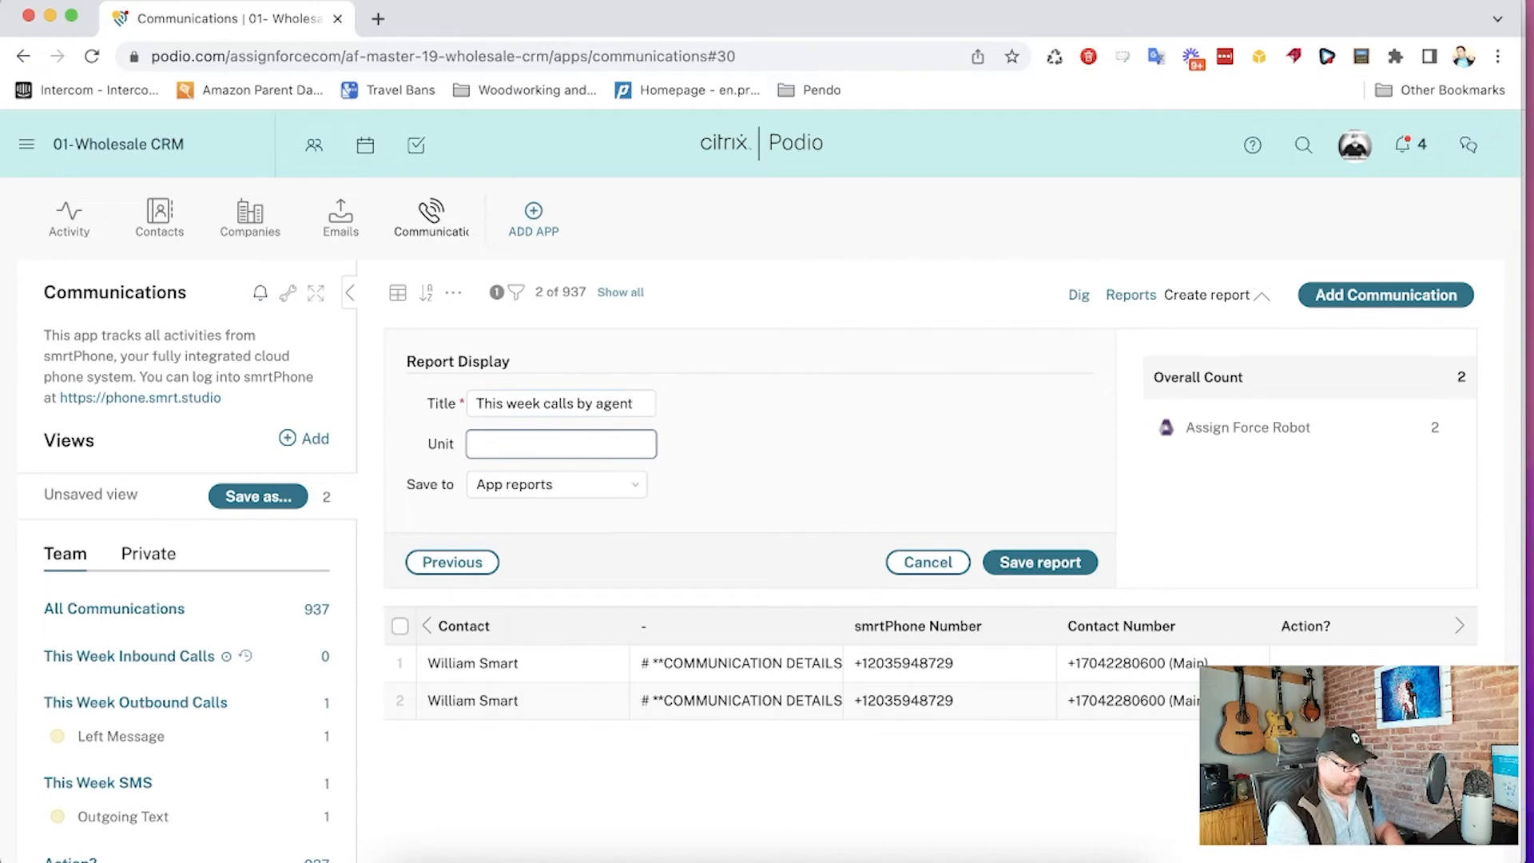
text(comms)
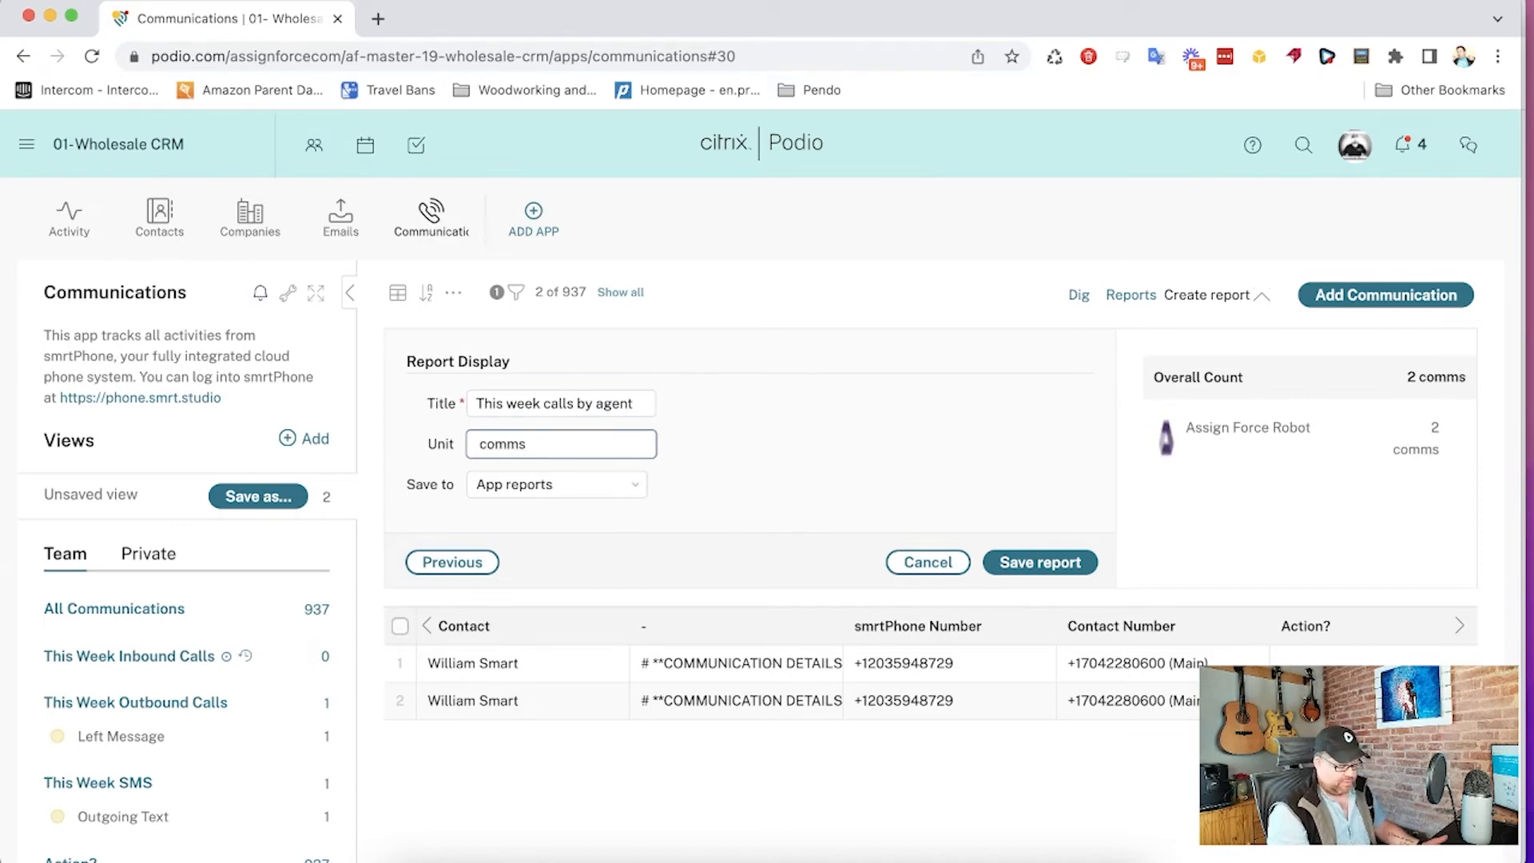
key(BackSpace)
key(BackSpace)
key(BackSpace)
key(BackSpace)
key(BackSpace)
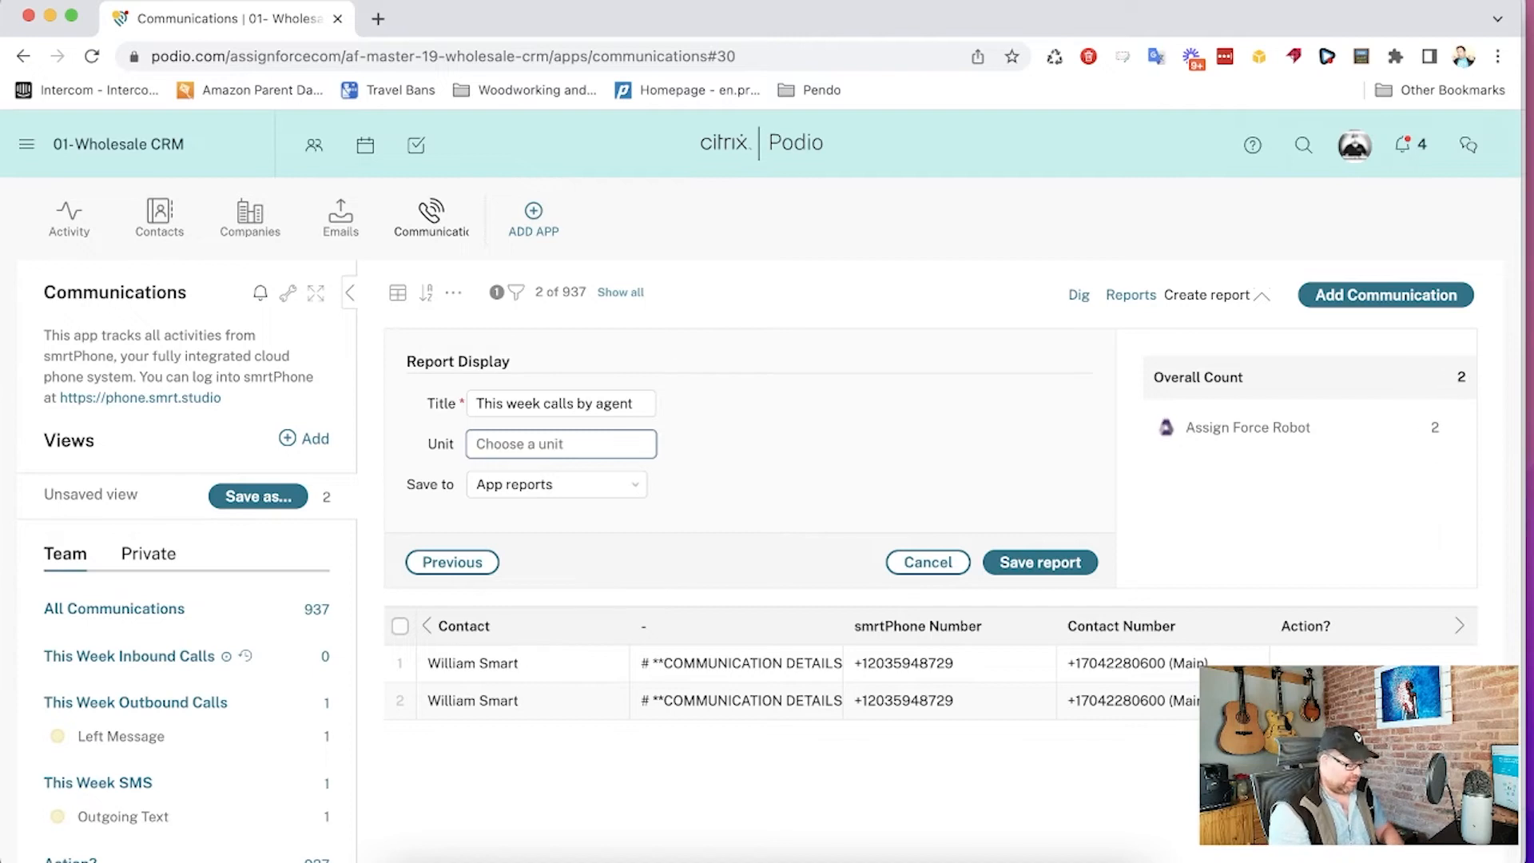
text(mess)
key(BackSpace)
key(BackSpace)
key(BackSpace)
key(BackSpace)
key(BackSpace)
key(BackSpace)
key(BackSpace)
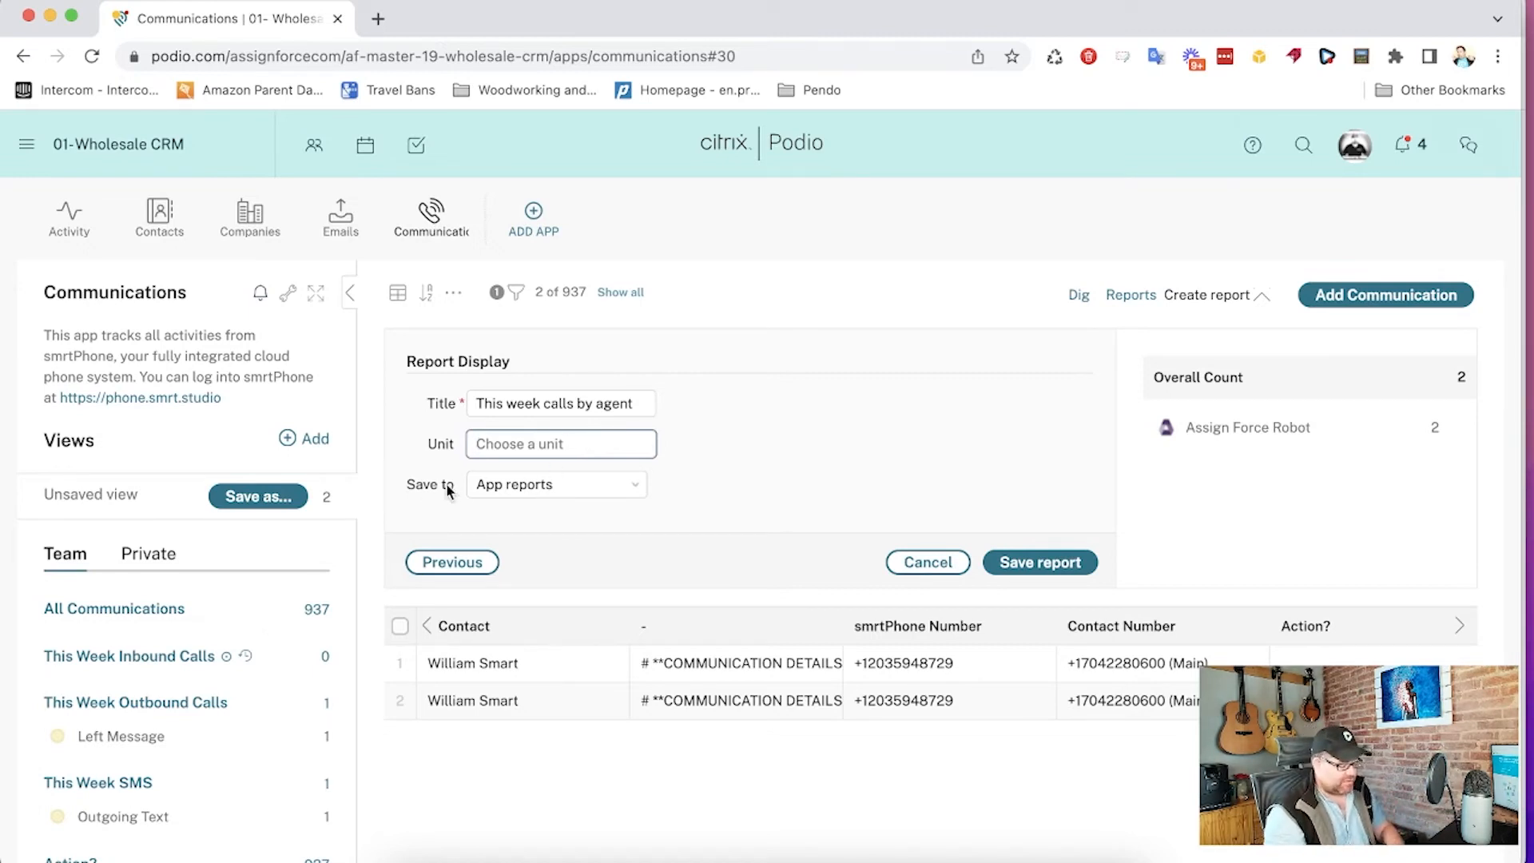
- Save the report to the Workspace home page
click(507, 493)
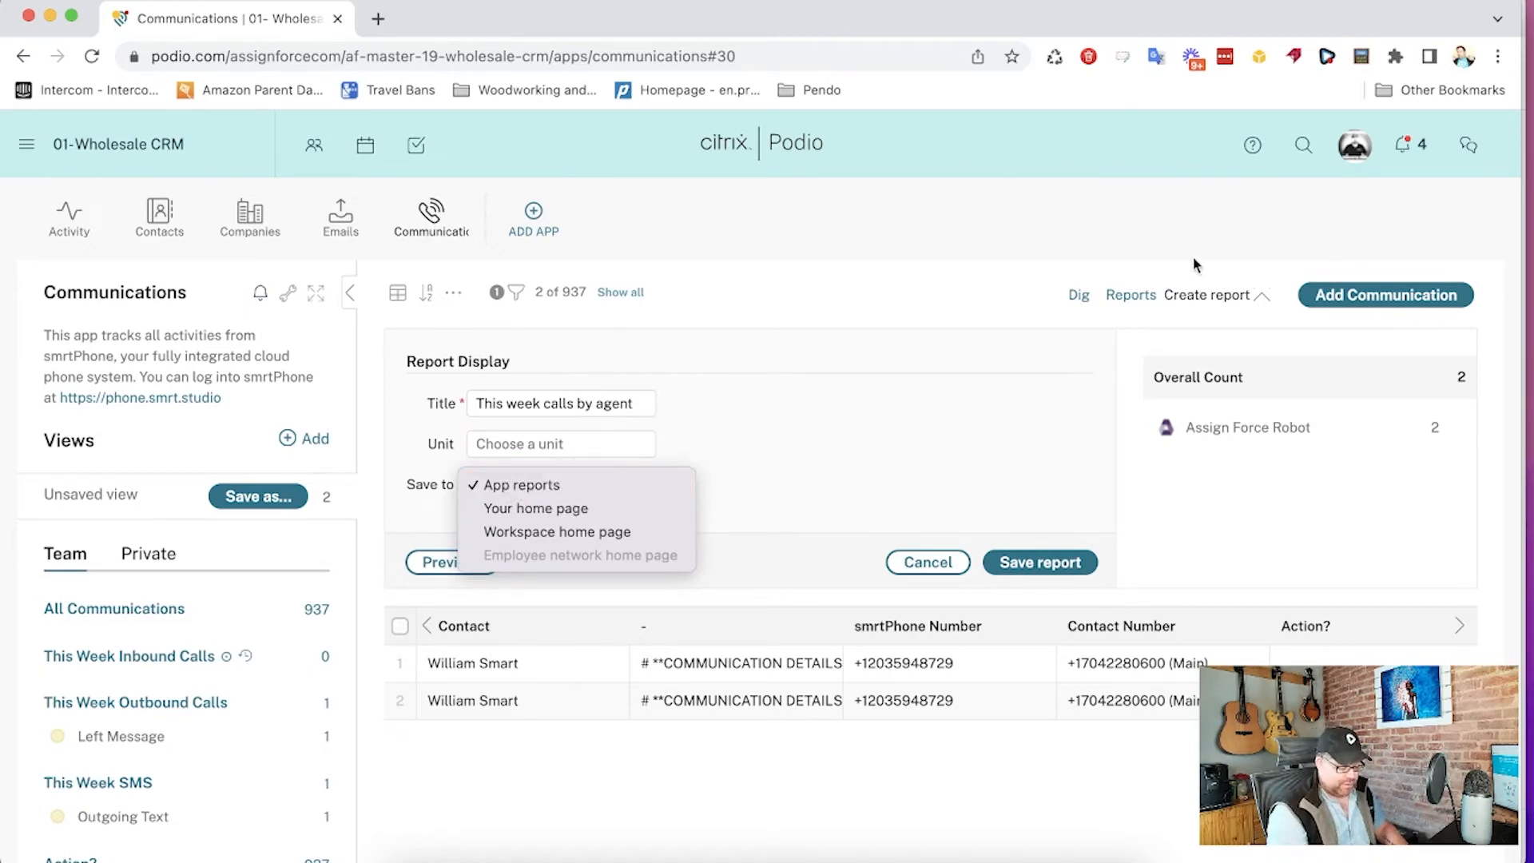
click(588, 534)
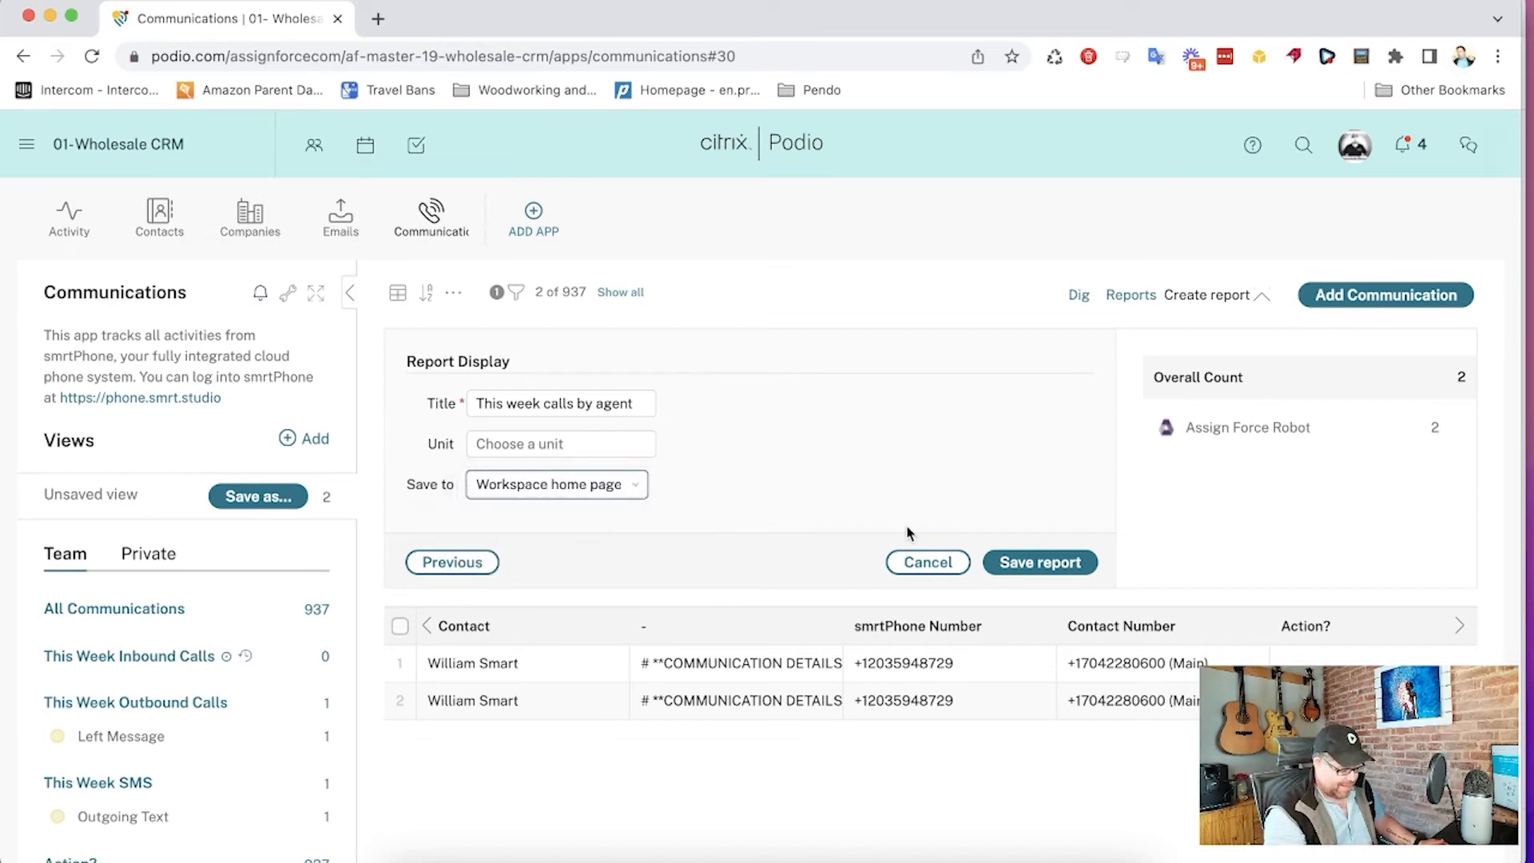
click(1052, 560)
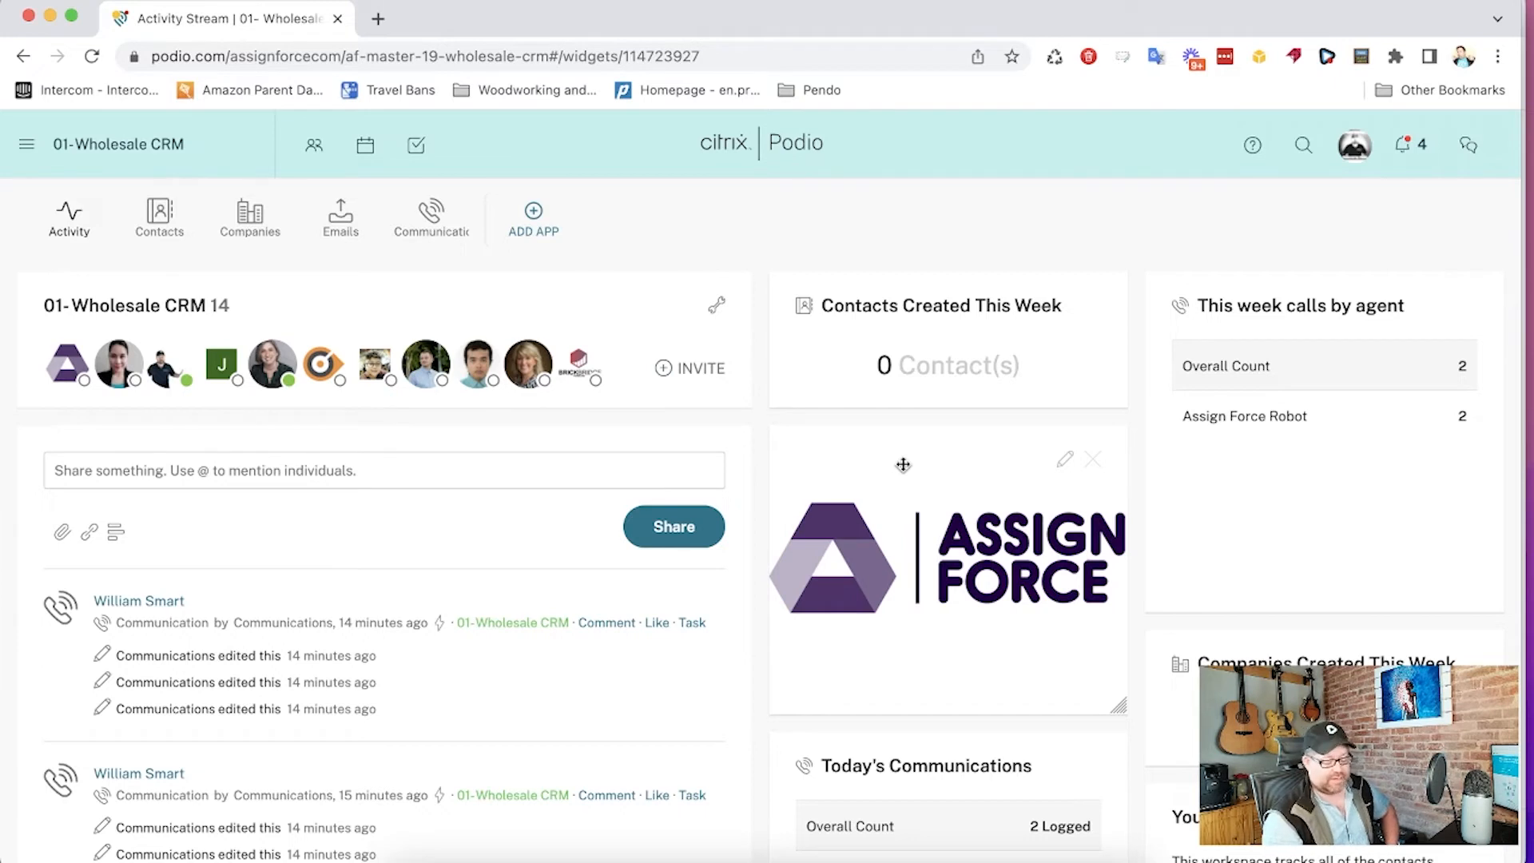
- Move the Assign Force logo tile to the top of the right column of the workspace home page
drag(926, 475, 1238, 356)
scroll(1020, 353, down, 5)
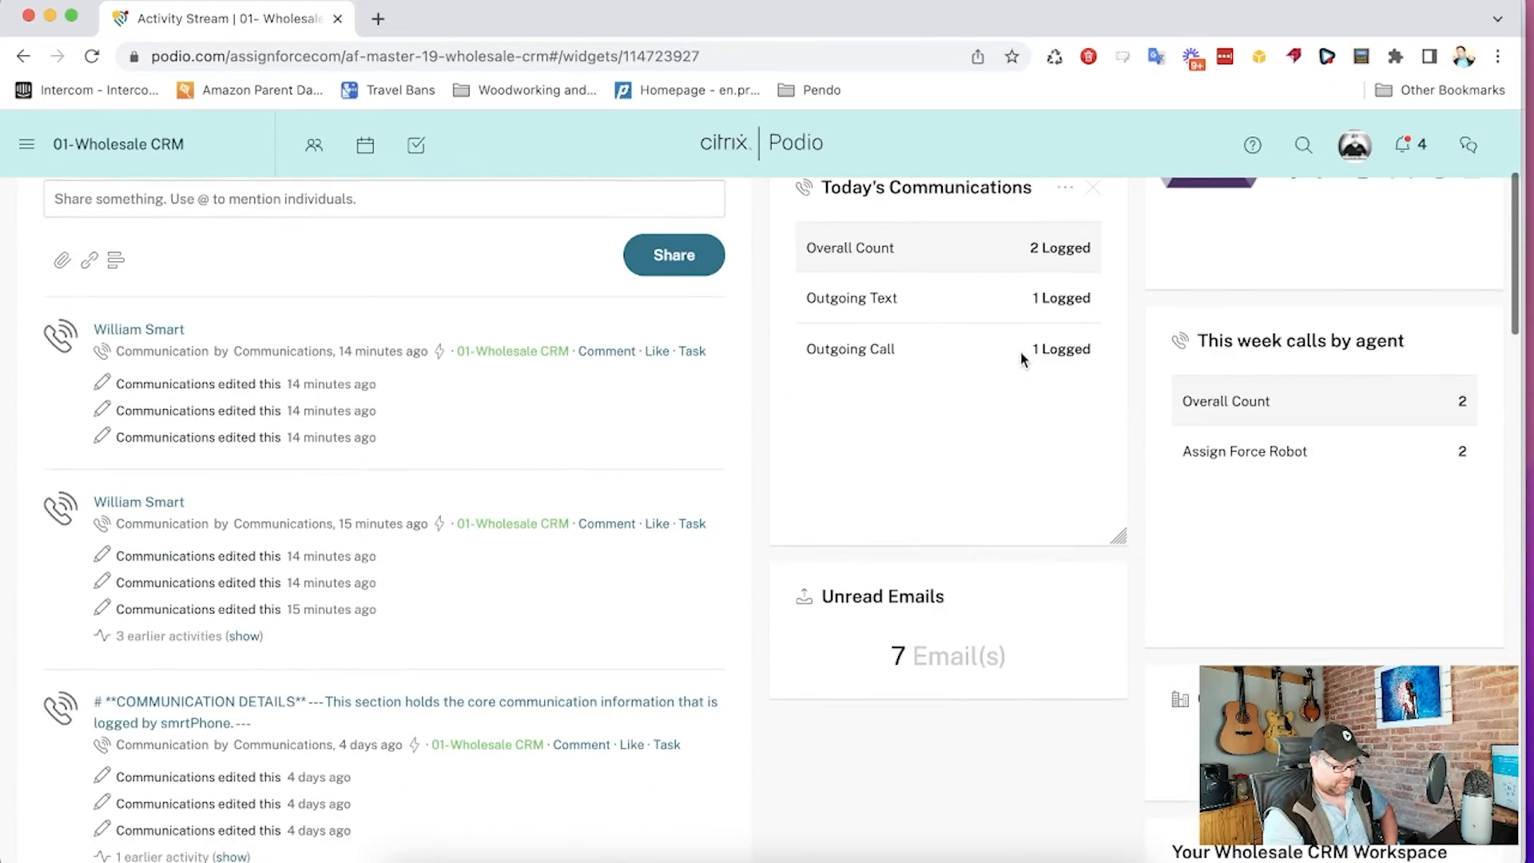
- Move the Your Wholesale CRM Workspace description tile up, directly below the logo tile
drag(1314, 799, 1285, 352)
scroll(1284, 355, up, 1)
scroll(1285, 356, up, 3)
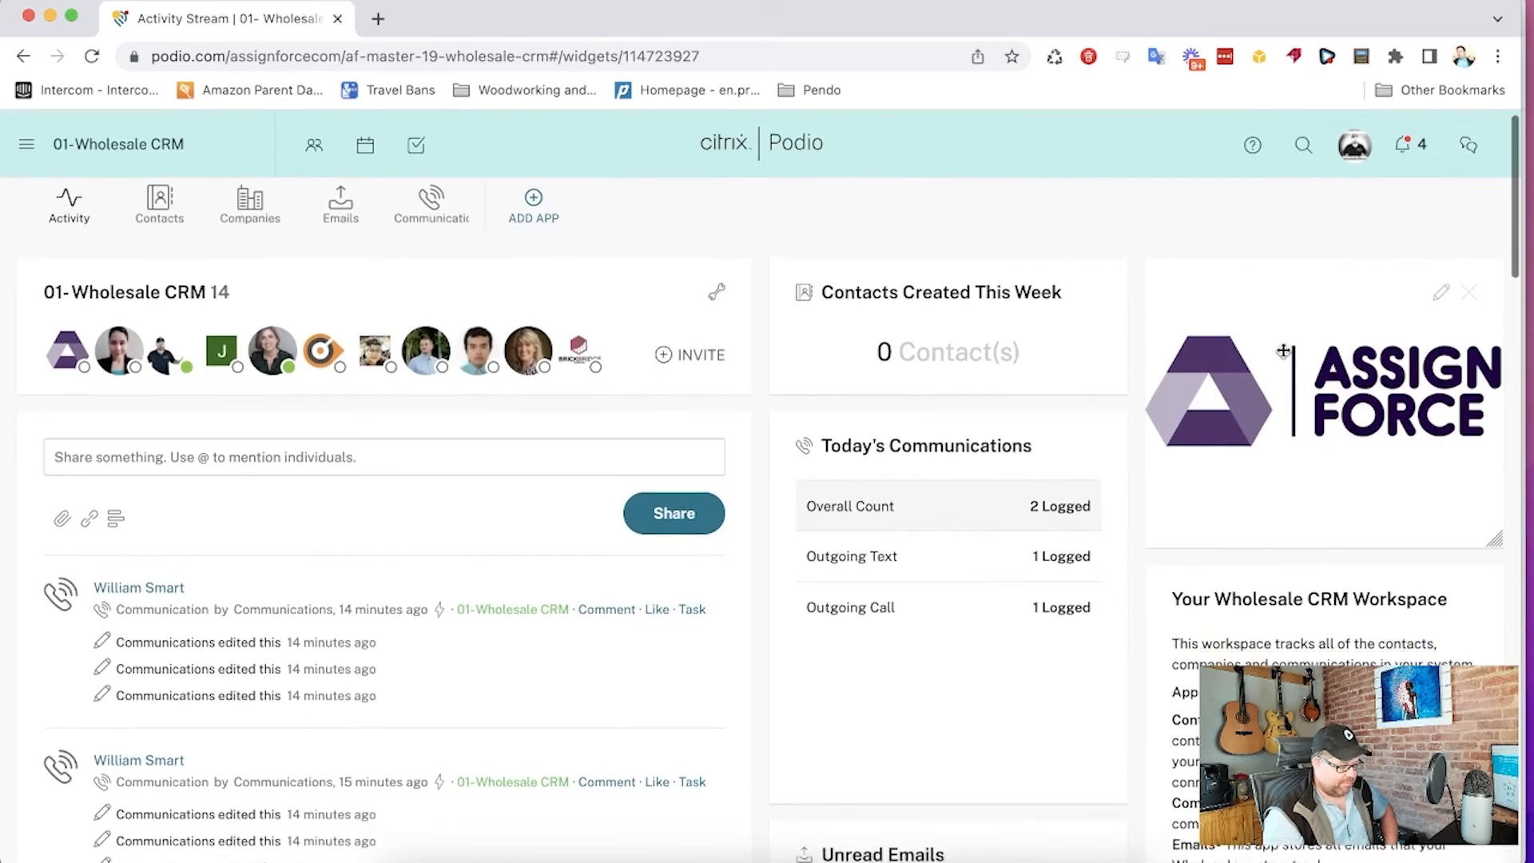
- Move the This week calls by agent tile into the middle column below the Unread Emails tile
scroll(1285, 355, down, 10)
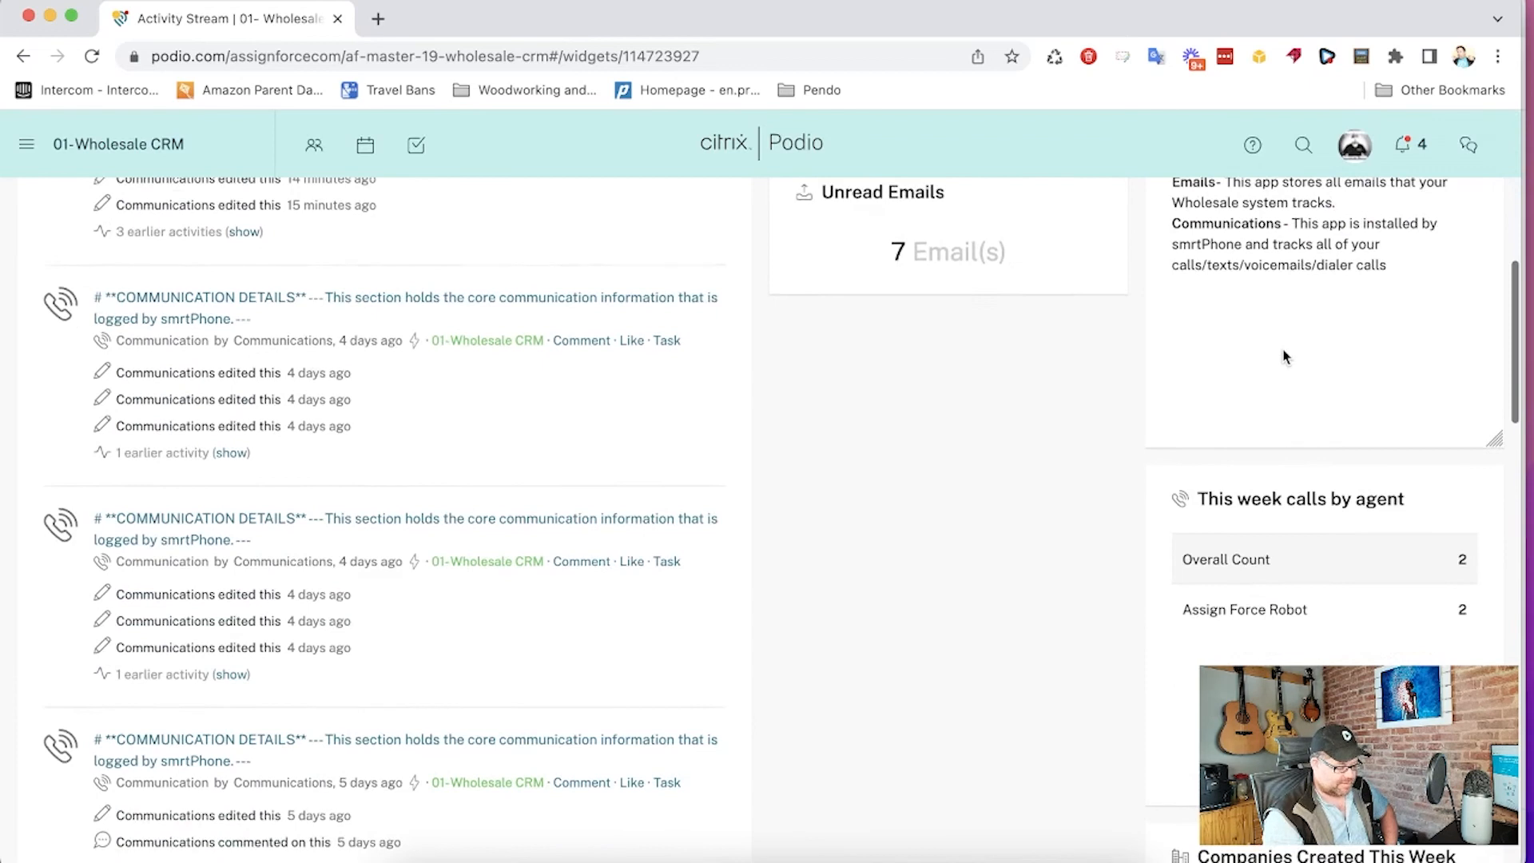
drag(1286, 425, 1000, 371)
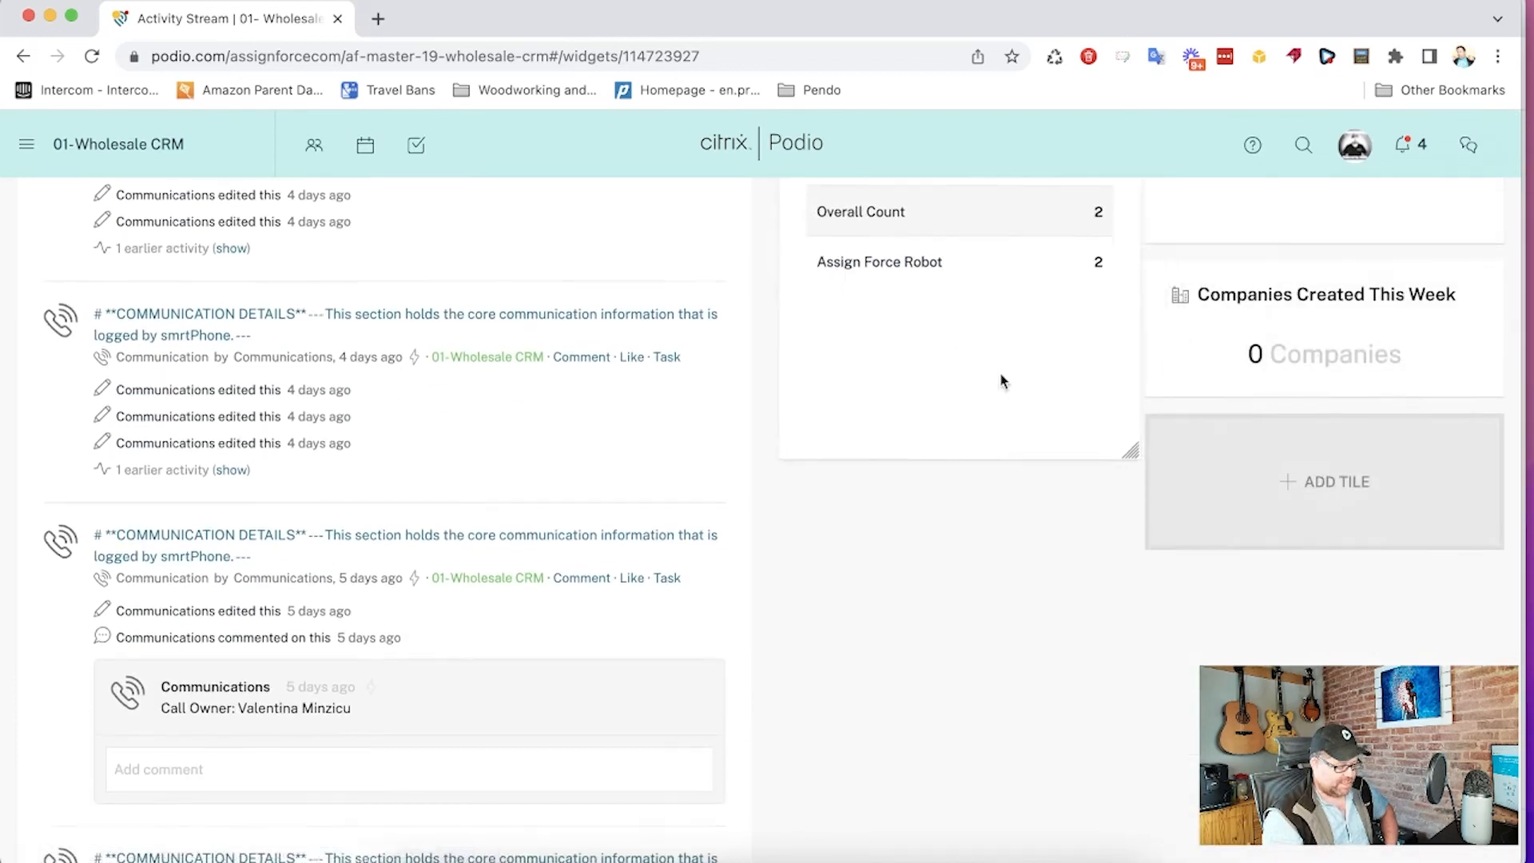
scroll(1000, 371, up, 3)
scroll(959, 462, up, 6)
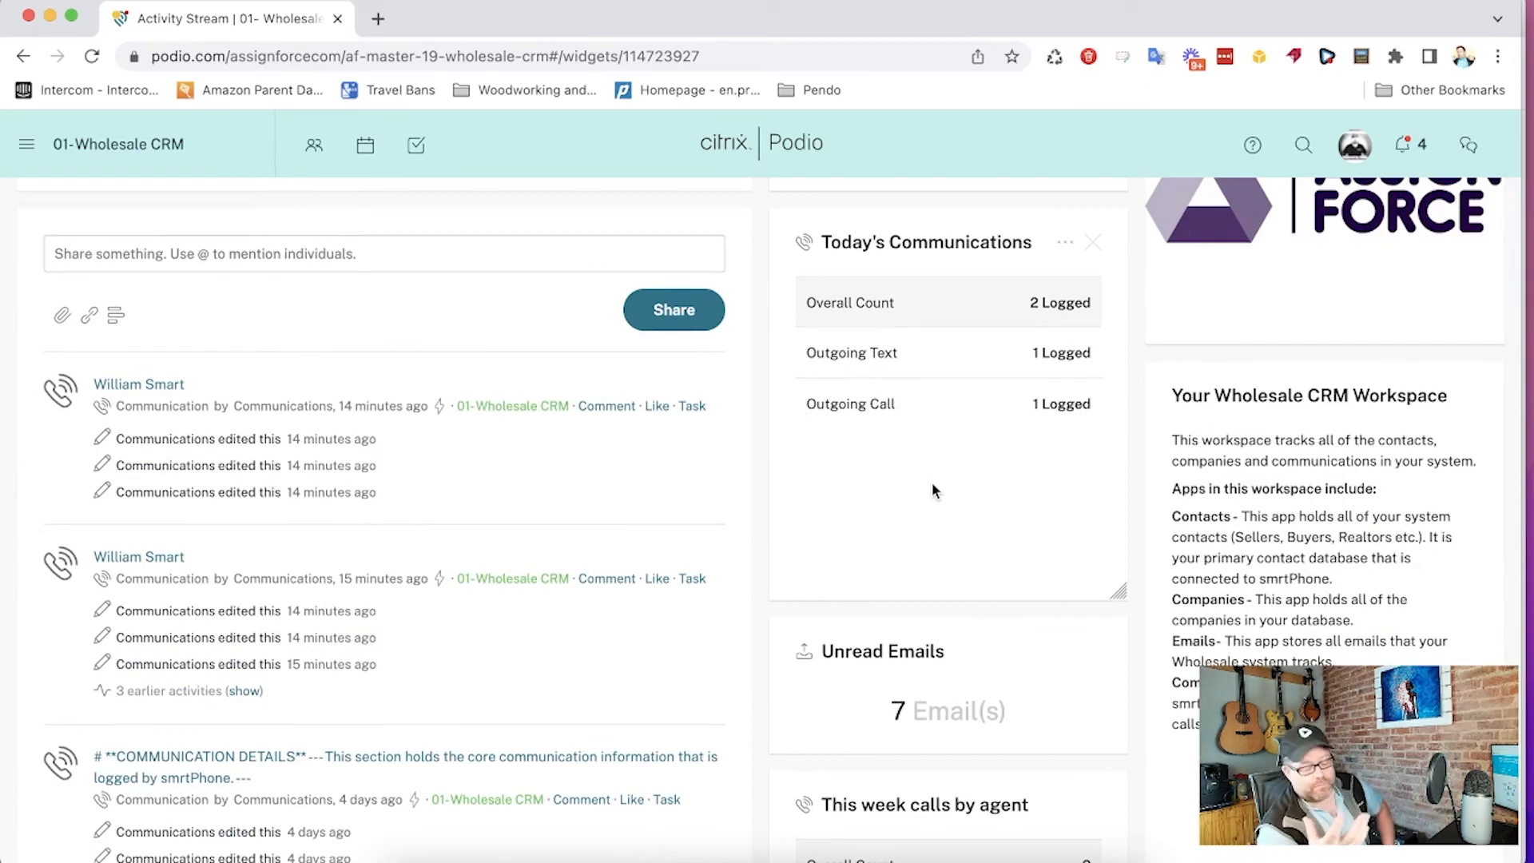
scroll(931, 482, down, 3)
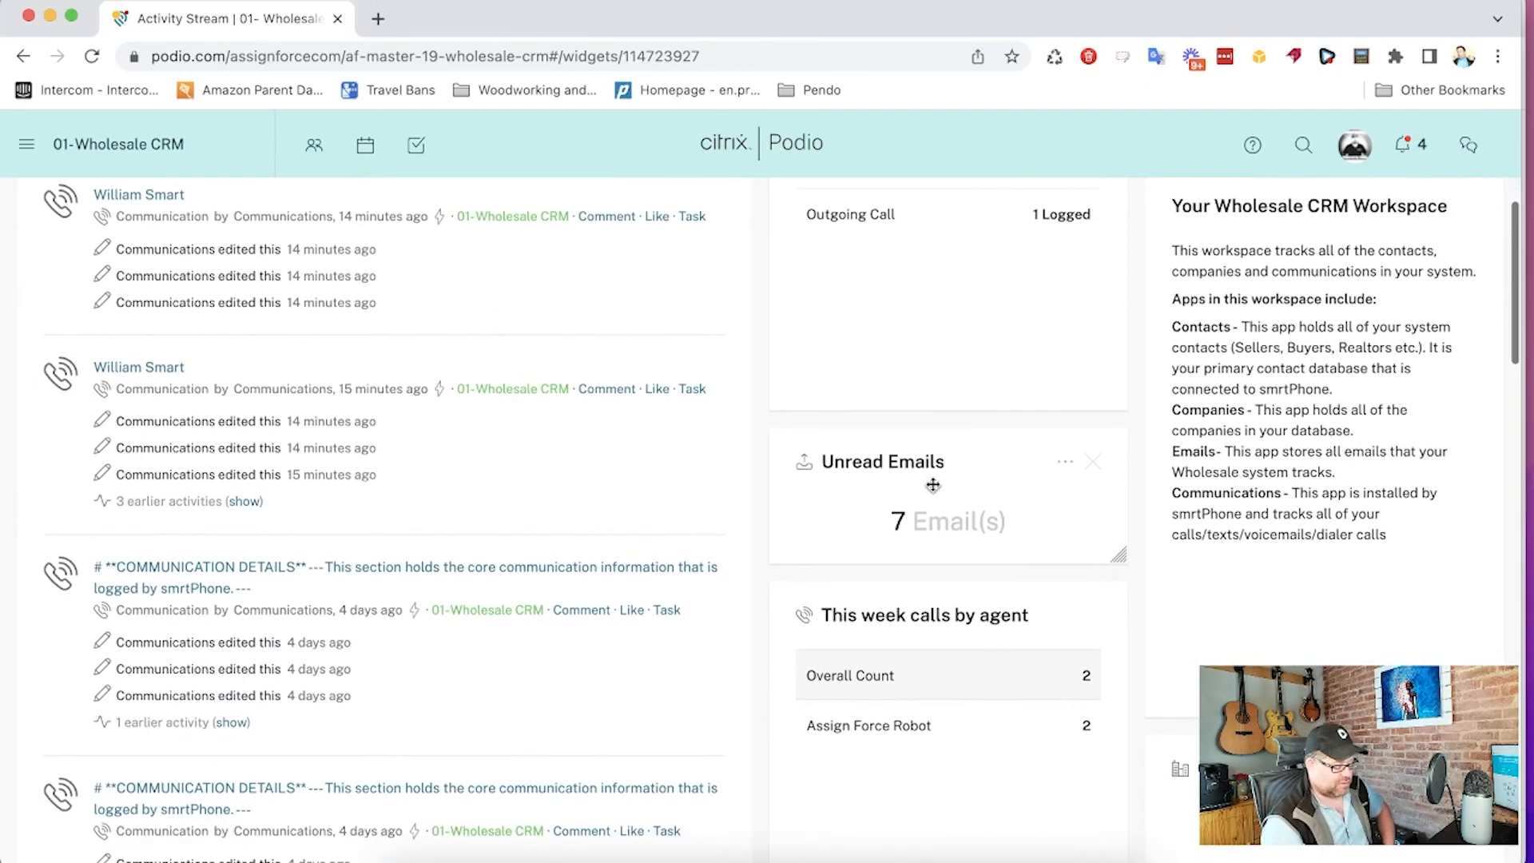